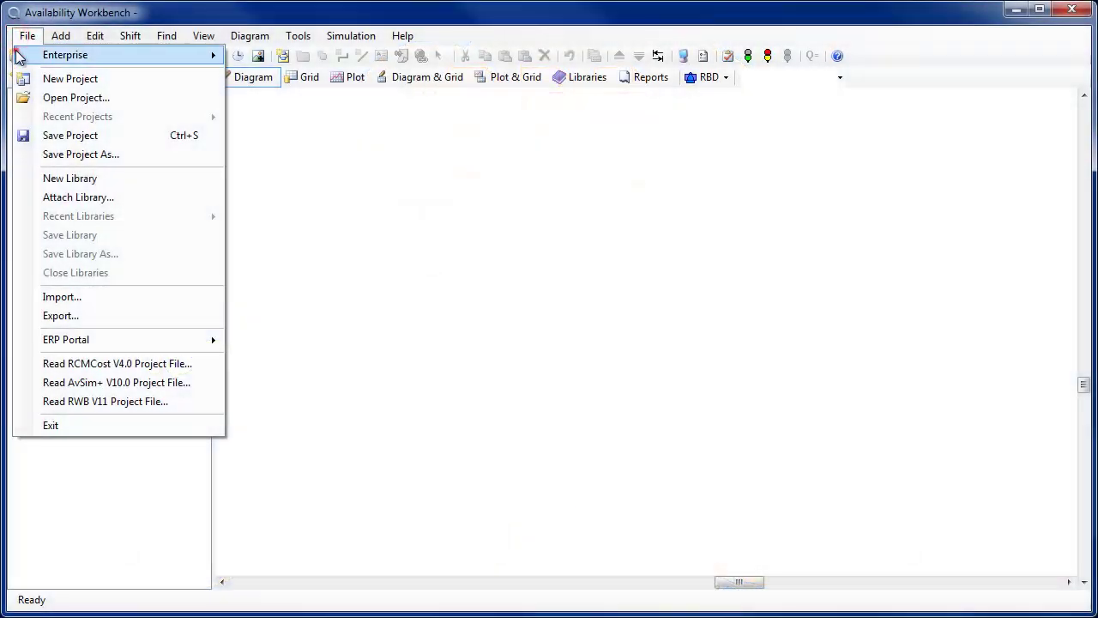
- Check out AVSdemo1 from JB Projects > Reactor coil, opening the Cooling system diagram
{"action": "mouse_move", "coordinate": [206, 55]}
{"action": "left_click", "coordinate": [260, 81]}
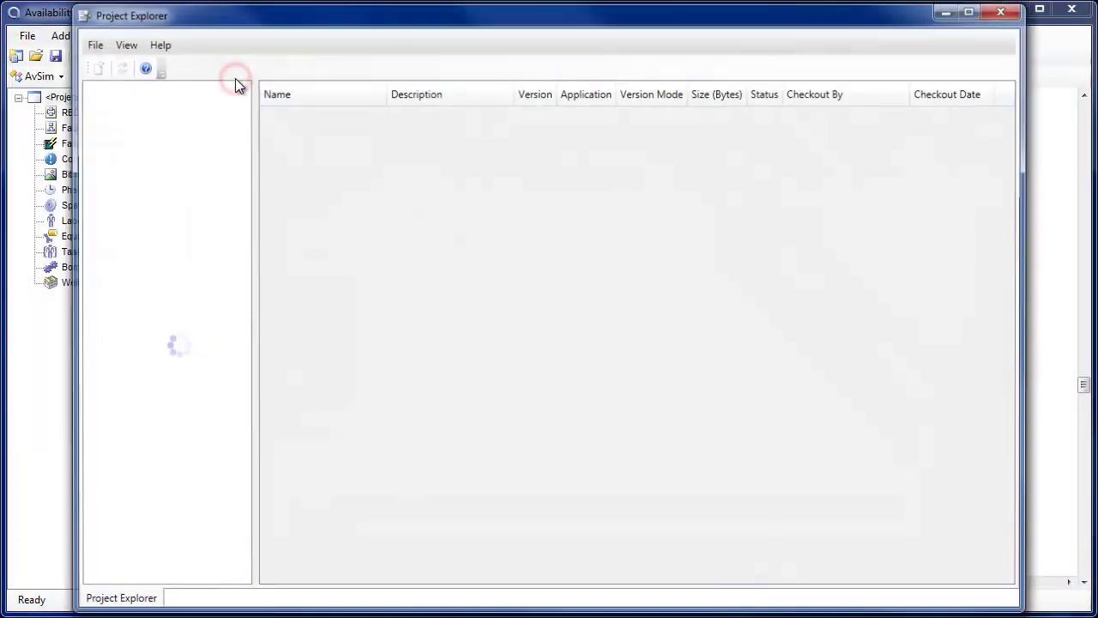
{"action": "left_click", "coordinate": [89, 109]}
{"action": "left_click", "coordinate": [133, 126]}
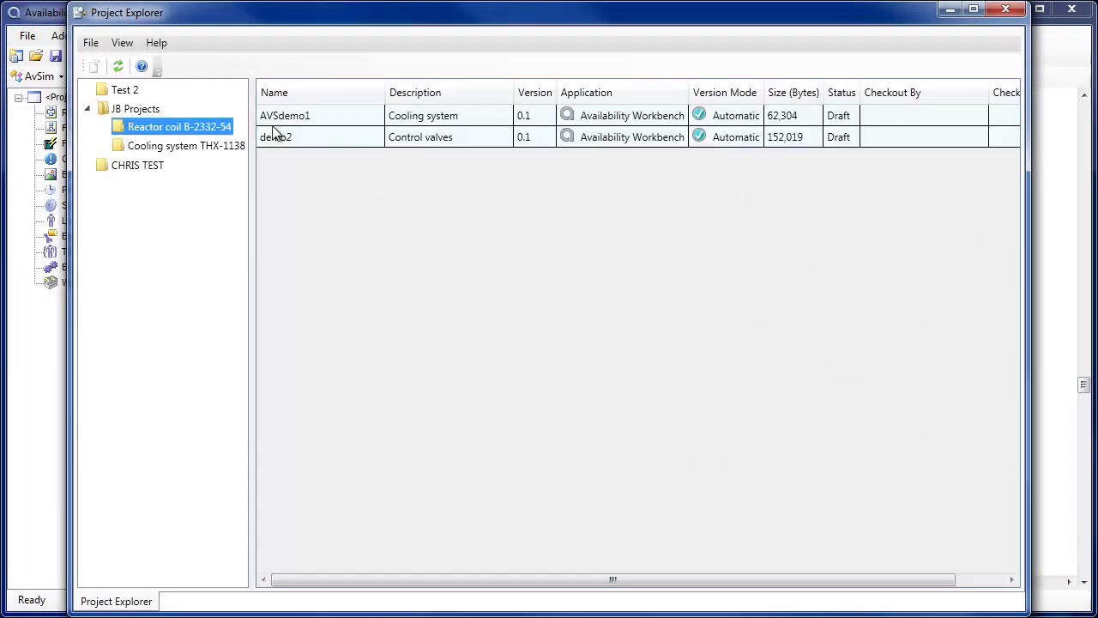
{"action": "left_click", "coordinate": [274, 116]}
{"action": "right_click", "coordinate": [275, 118]}
{"action": "left_click", "coordinate": [283, 129]}
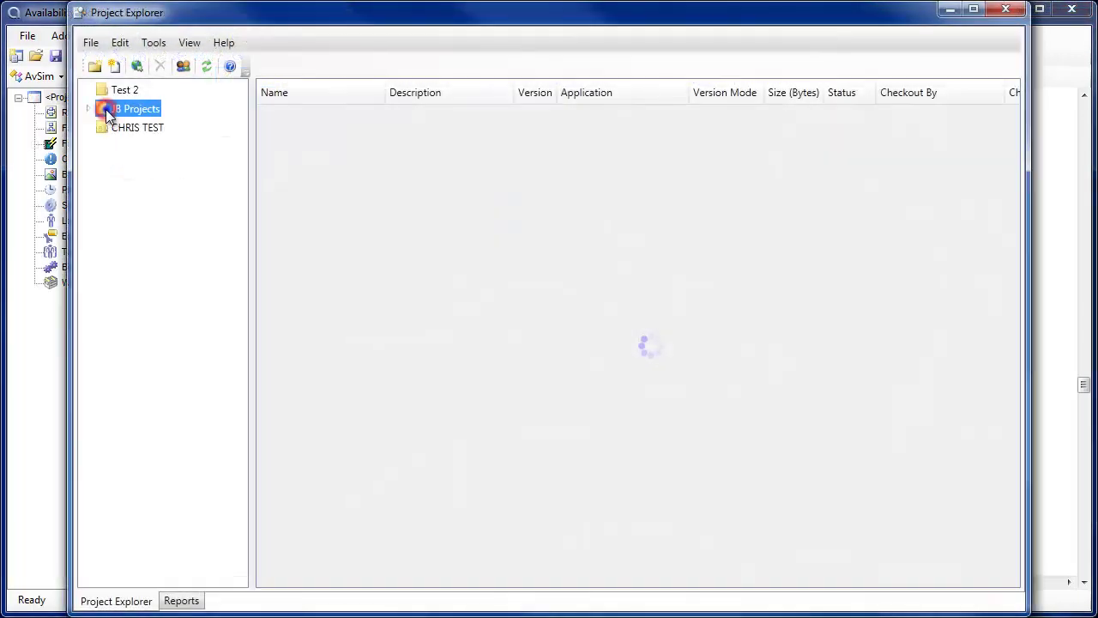
- Review the user permissions on the JB Projects folder
{"action": "right_click", "coordinate": [105, 109]}
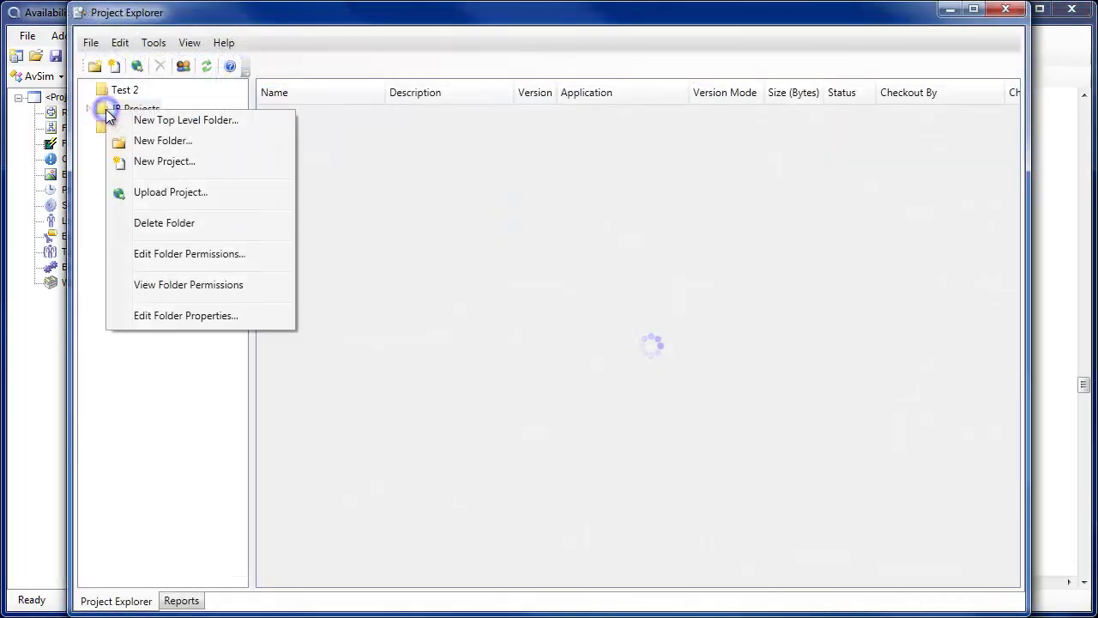
{"action": "left_click", "coordinate": [135, 256]}
{"action": "left_click", "coordinate": [385, 180]}
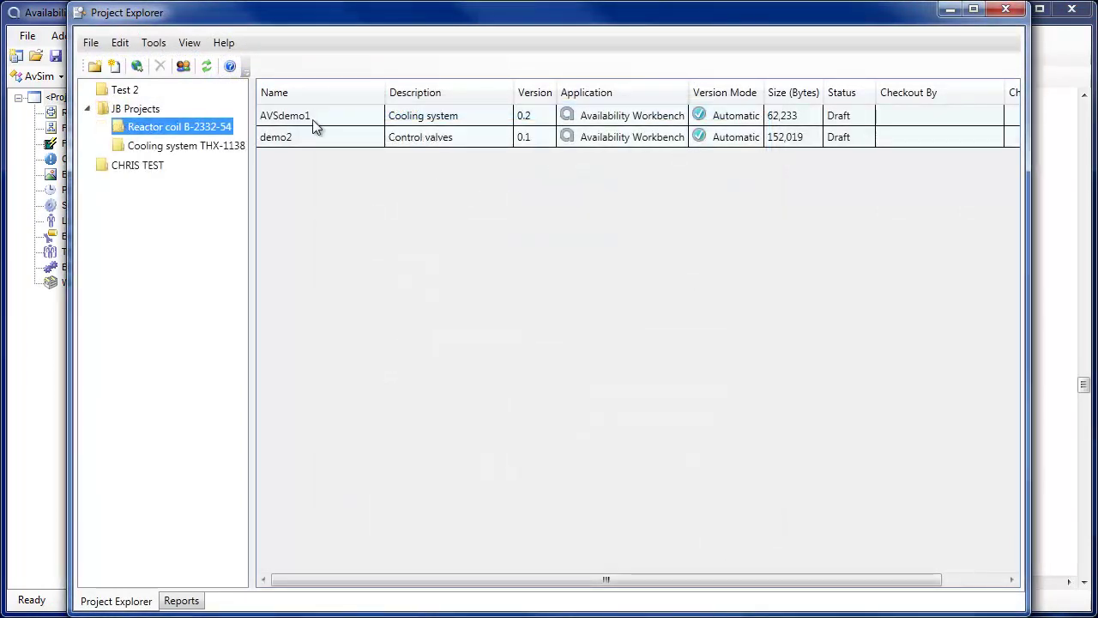
- Submit version 0.2 from AVSdemo1's version history for review
{"action": "left_click", "coordinate": [312, 115]}
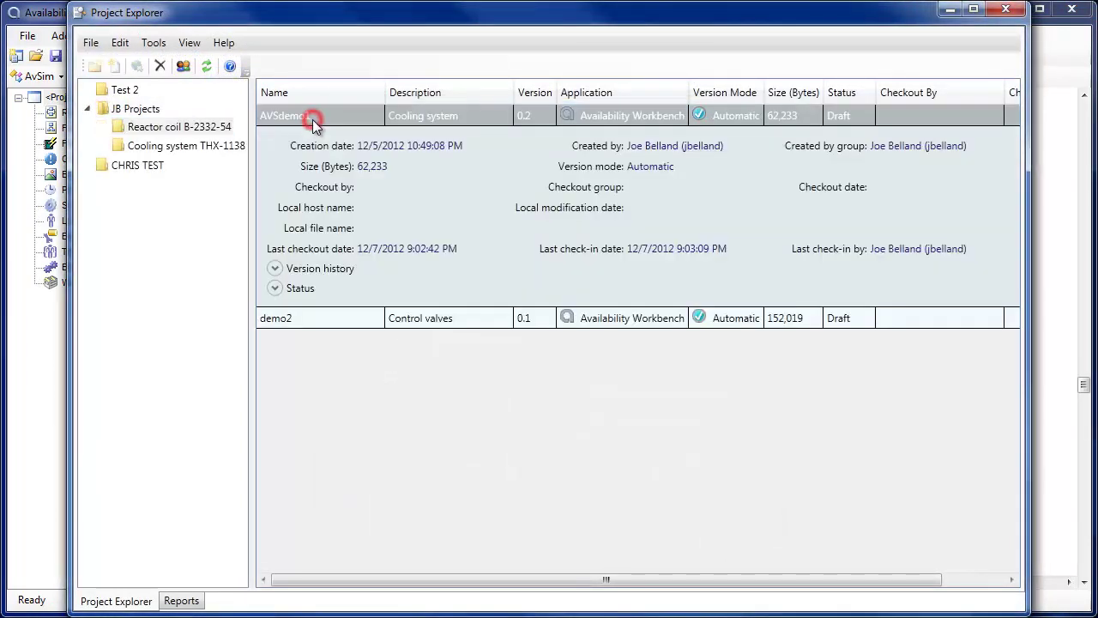
{"action": "left_click", "coordinate": [275, 269]}
{"action": "right_click", "coordinate": [305, 332]}
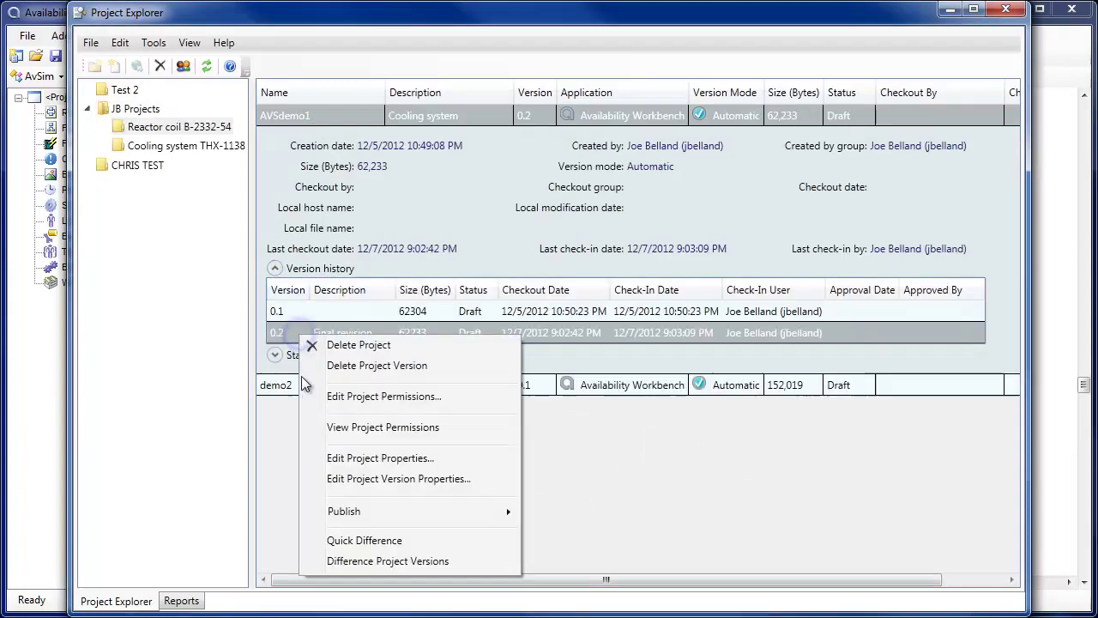
{"action": "mouse_move", "coordinate": [325, 515]}
{"action": "left_click", "coordinate": [586, 510]}
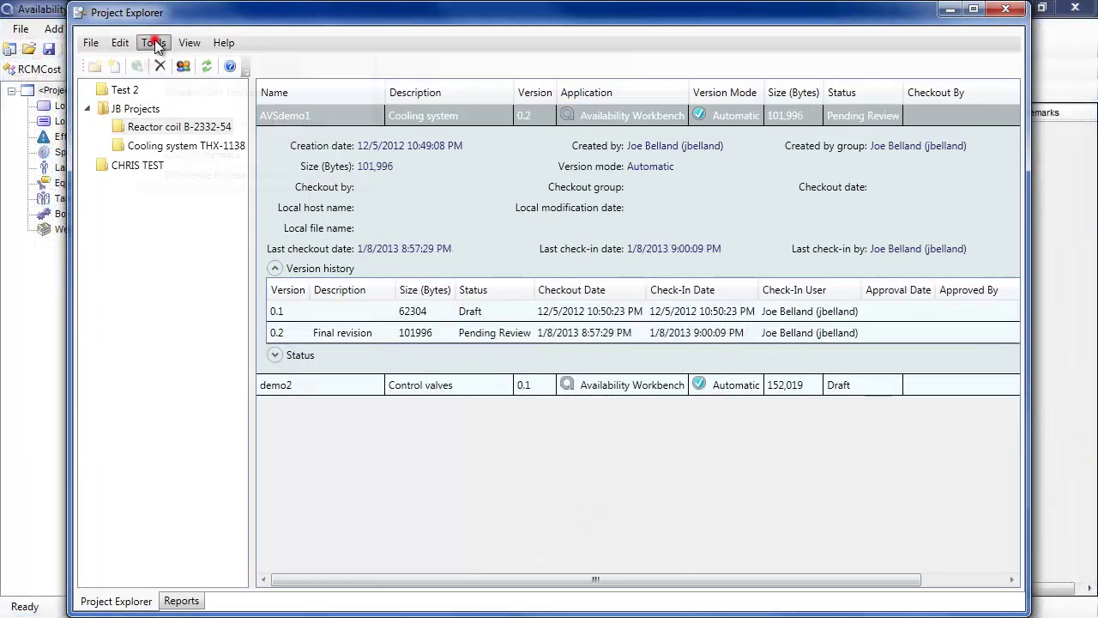
{"action": "left_click", "coordinate": [153, 42]}
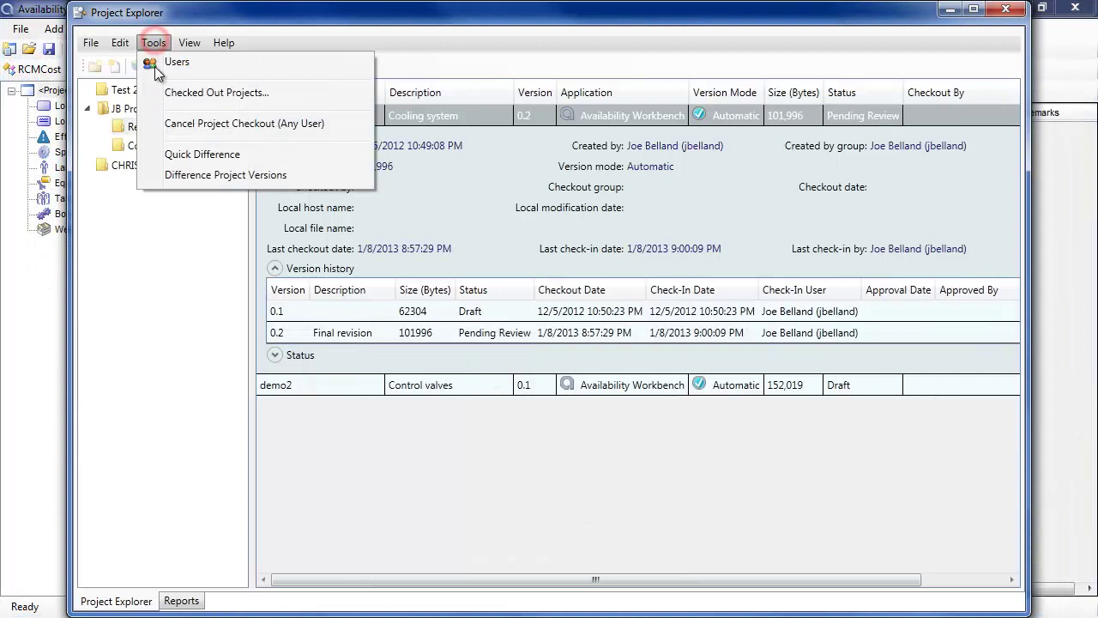
- Run Quick Difference to compare the AVSdemo1 project versions
{"action": "left_click", "coordinate": [147, 156]}
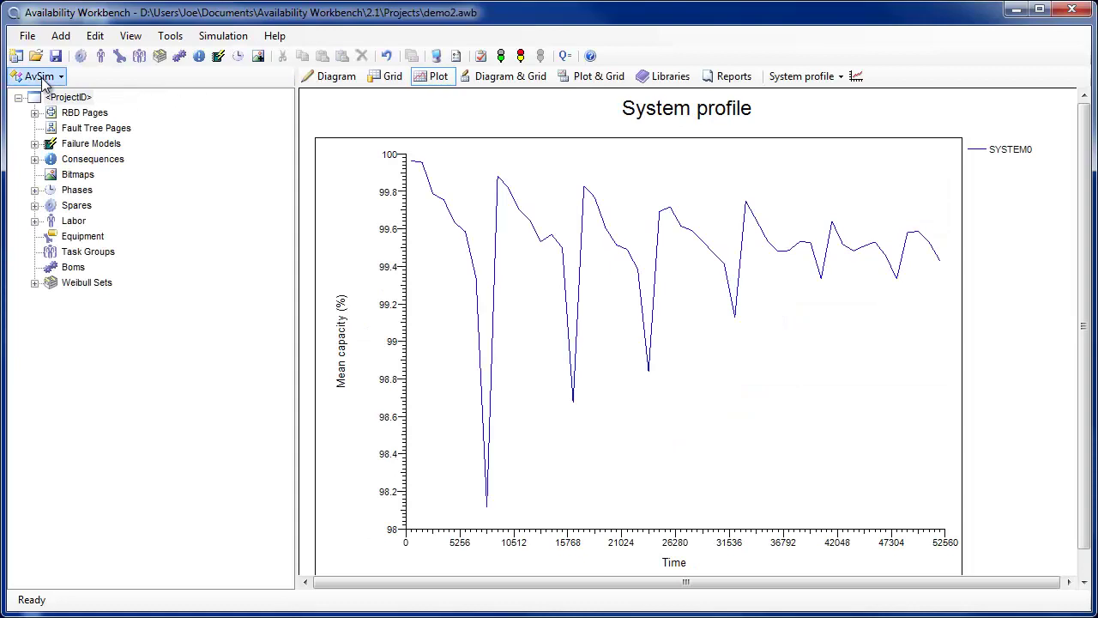
- Switch to Process reliability and transfer the SYSTEM0 capacity profile from AvSim
{"action": "left_click", "coordinate": [34, 77]}
{"action": "left_click", "coordinate": [18, 174]}
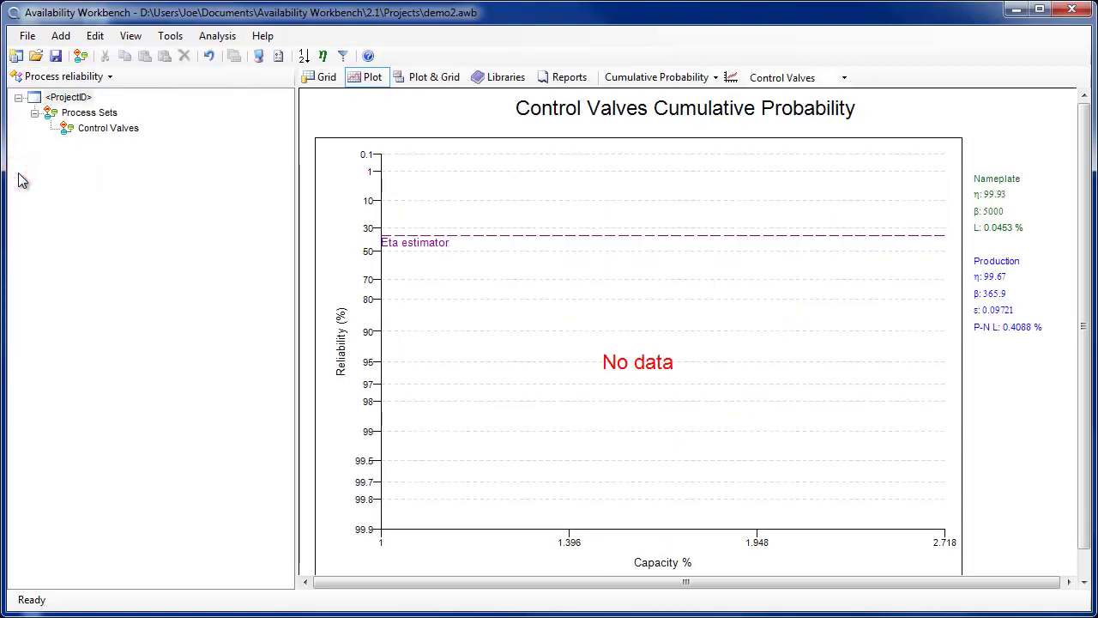
{"action": "left_click", "coordinate": [206, 38]}
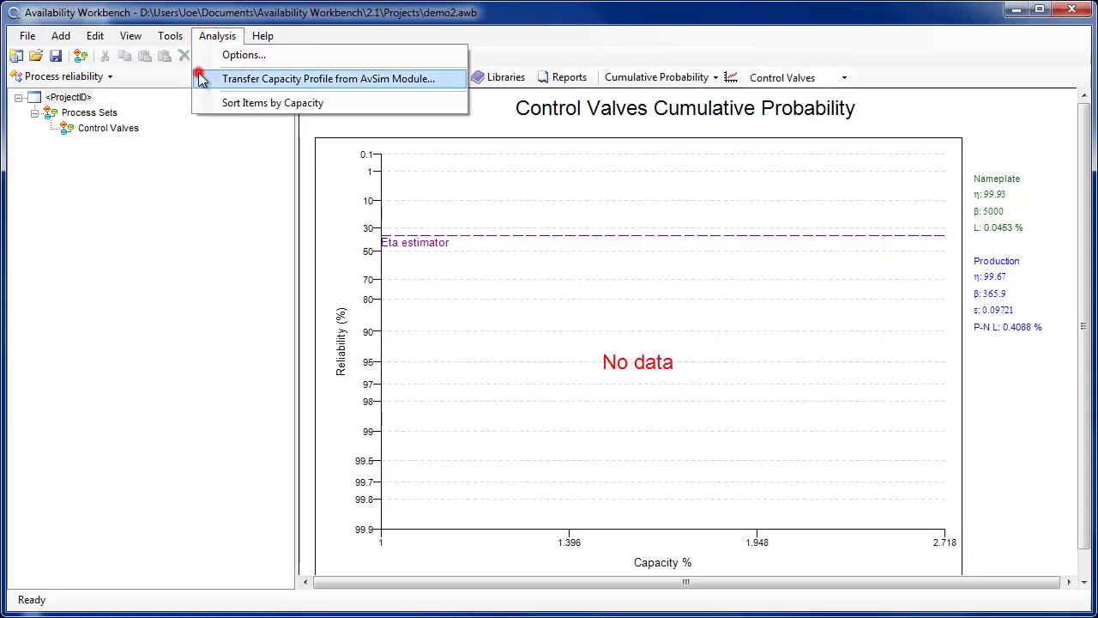
{"action": "left_click", "coordinate": [202, 78]}
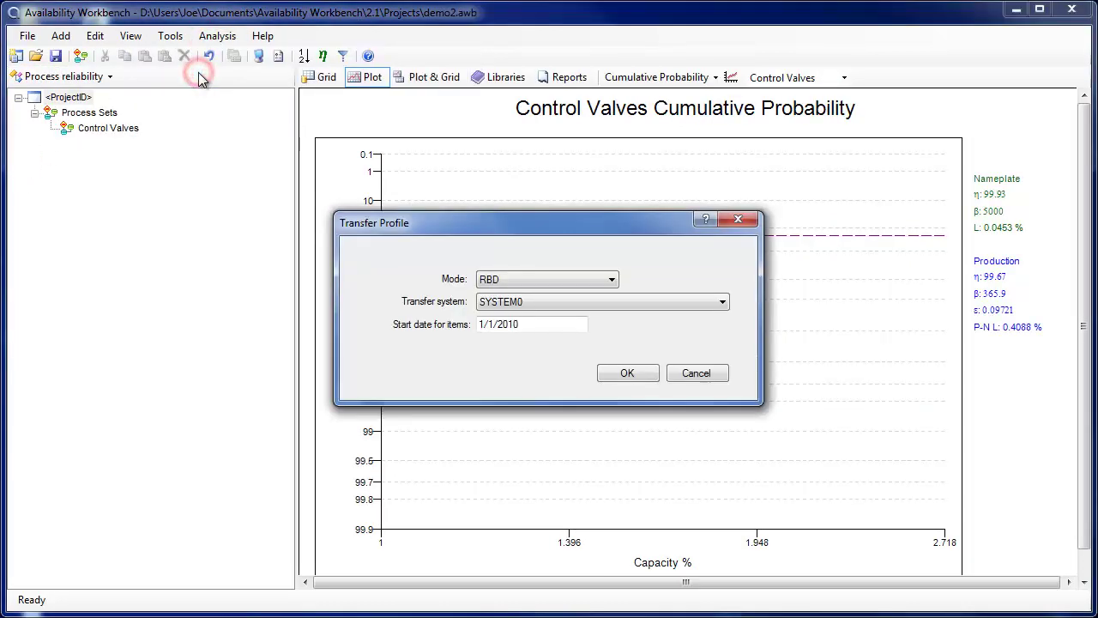
{"action": "left_click", "coordinate": [617, 370]}
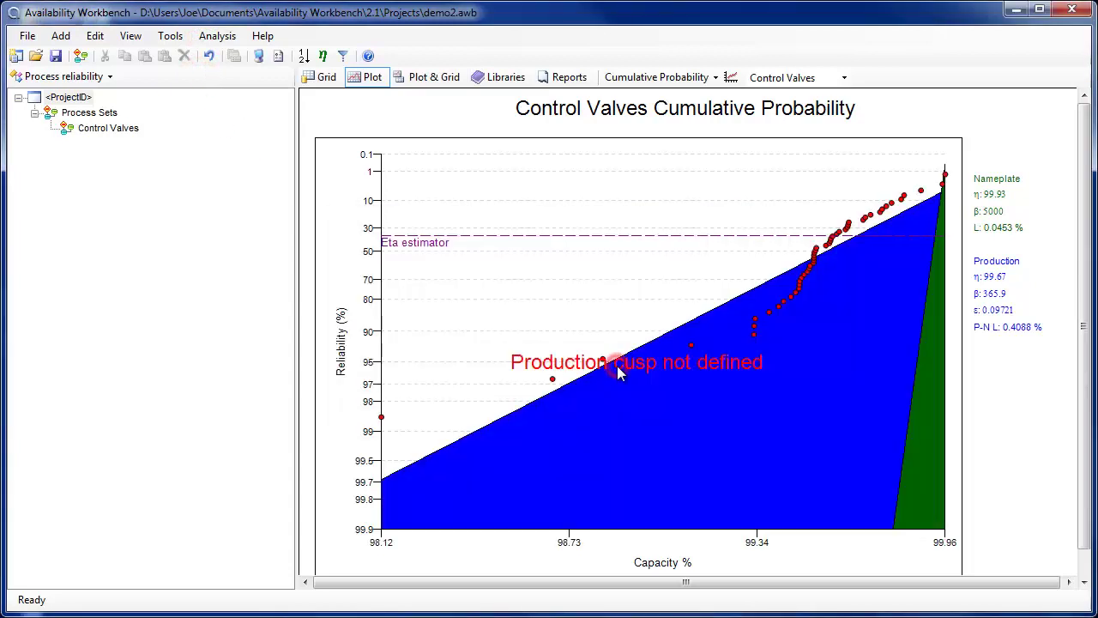
- Add three reliability cusps along the capacity curve, starting at the top point
{"action": "left_click", "coordinate": [945, 190]}
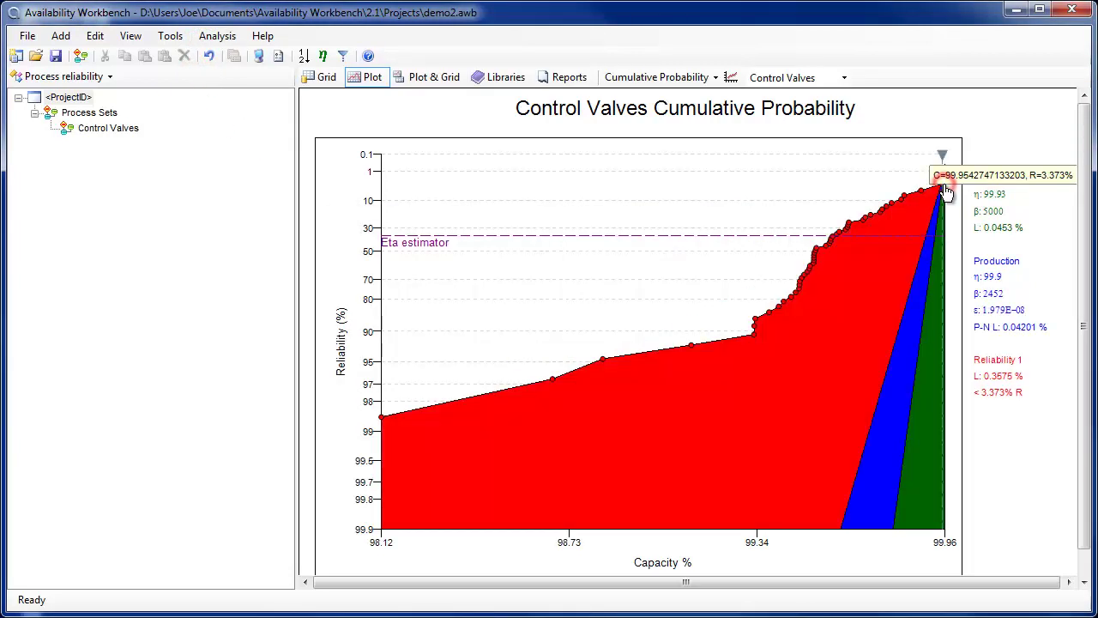
{"action": "left_click", "coordinate": [817, 248]}
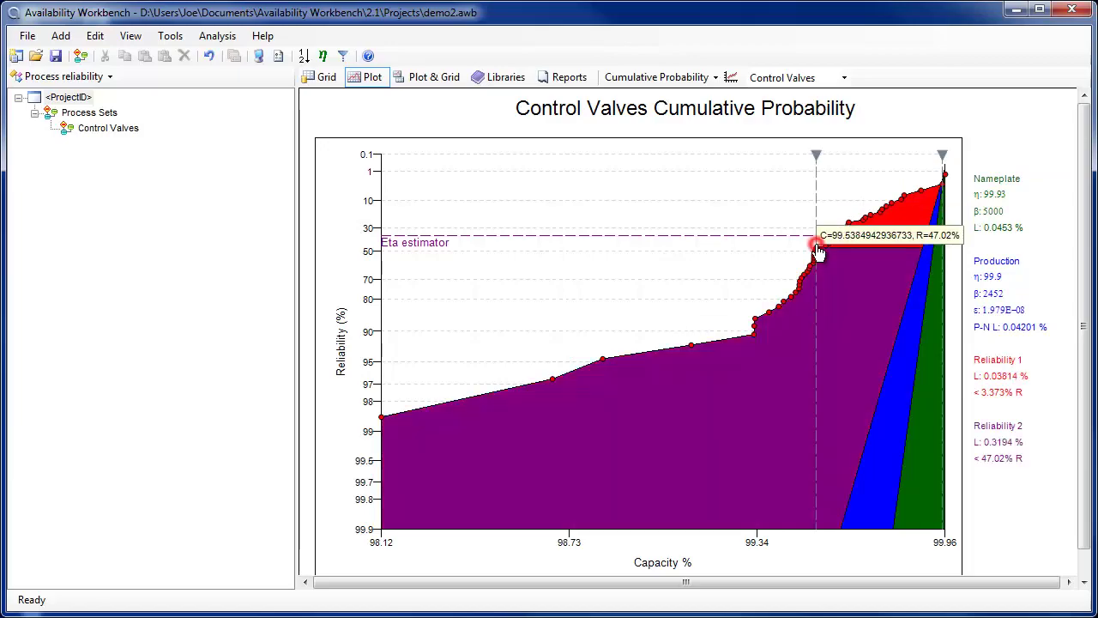
{"action": "left_click", "coordinate": [755, 343]}
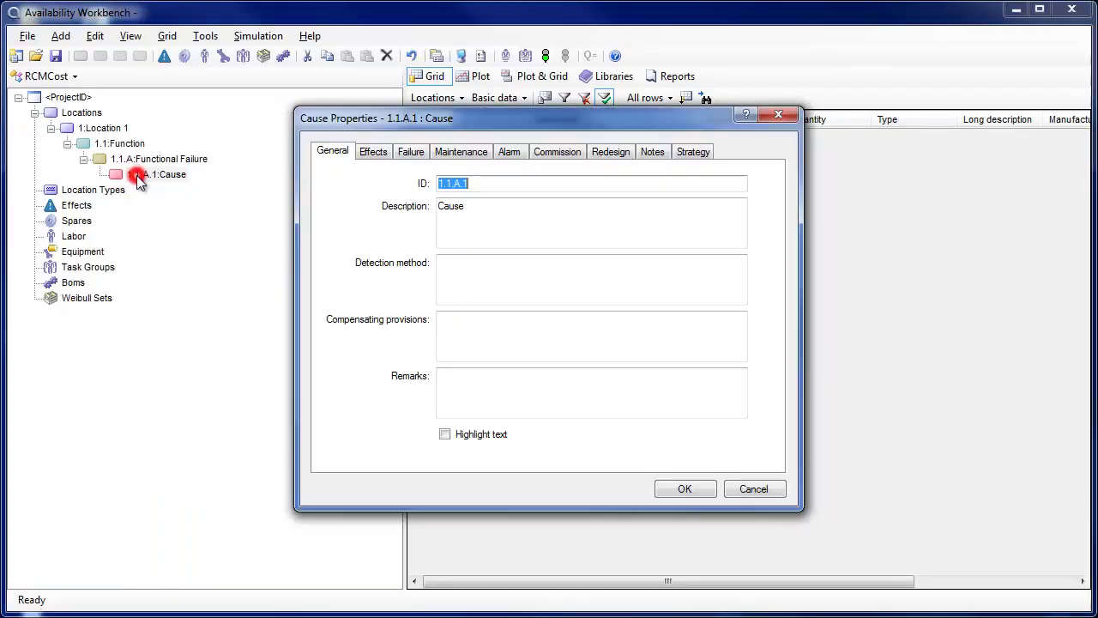
- Create planned task PM1 described as 'New Planned Task' for the cause
{"action": "left_click", "coordinate": [455, 152]}
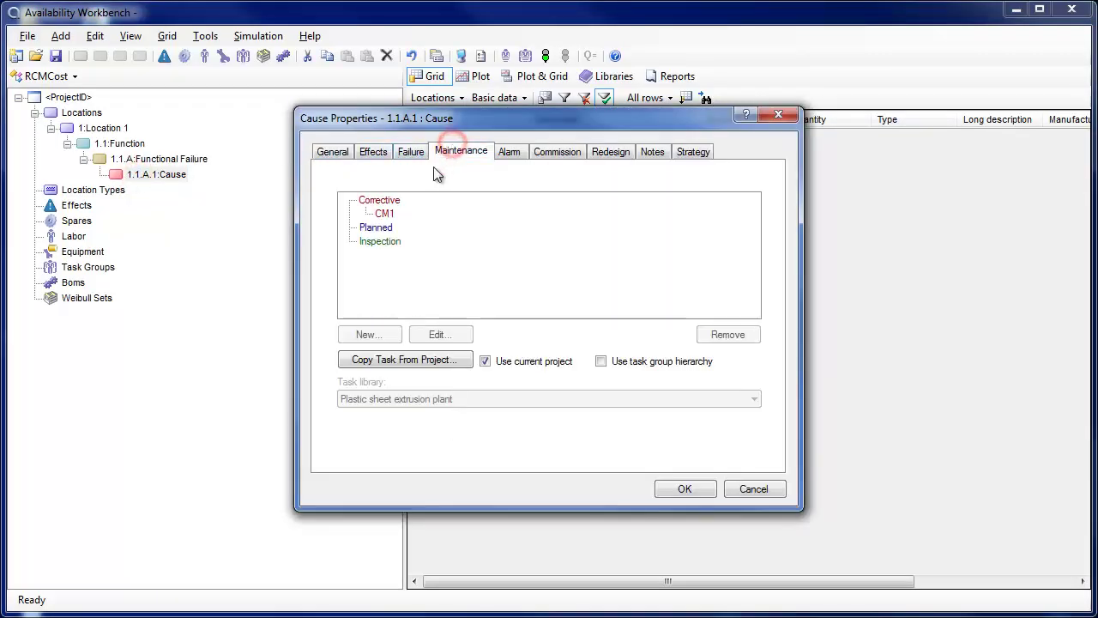
{"action": "left_click", "coordinate": [375, 227]}
{"action": "left_click", "coordinate": [361, 334]}
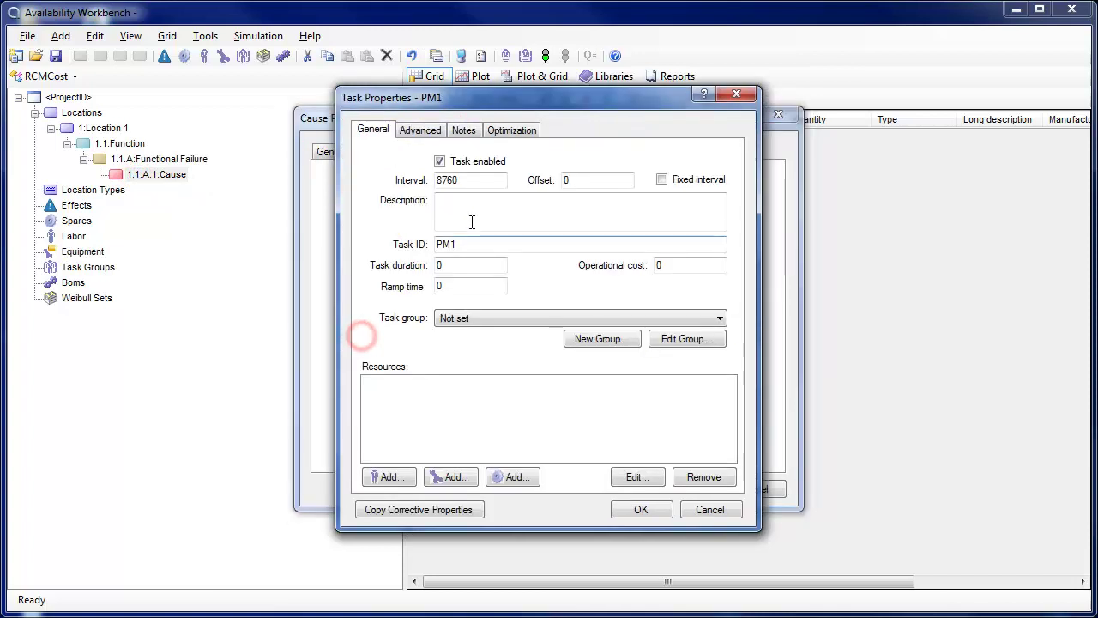
{"action": "left_click", "coordinate": [483, 213]}
{"action": "type", "text": "New Planned Task"}
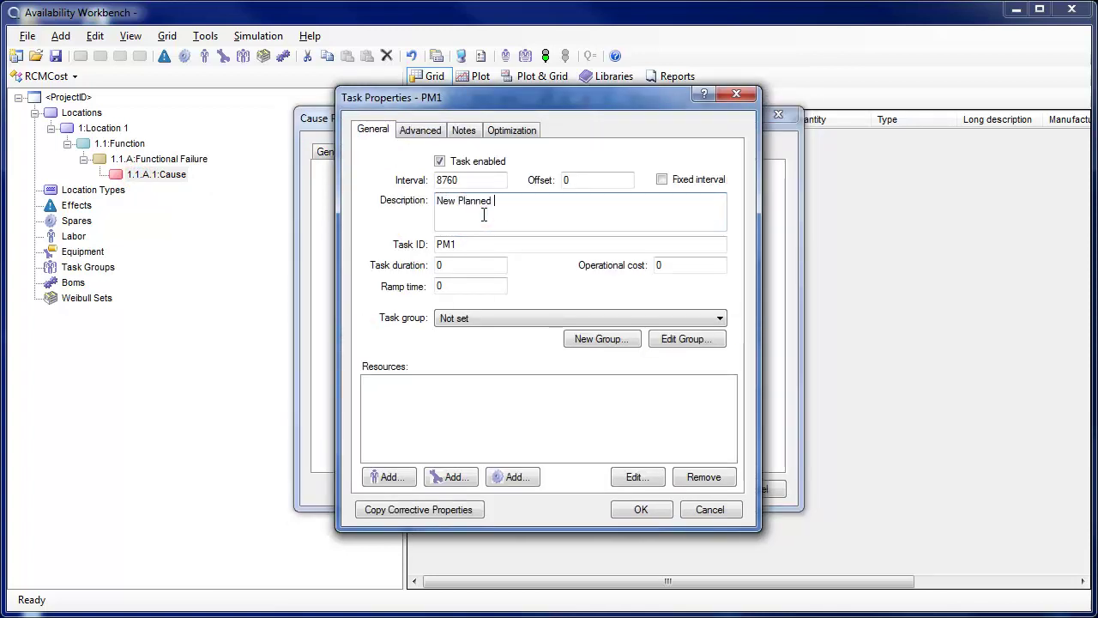
{"action": "left_click", "coordinate": [639, 510]}
- Filter the task library by 'Bearing' and copy 'Lubrication of ball bearing housing' as PM2
{"action": "left_click", "coordinate": [443, 361]}
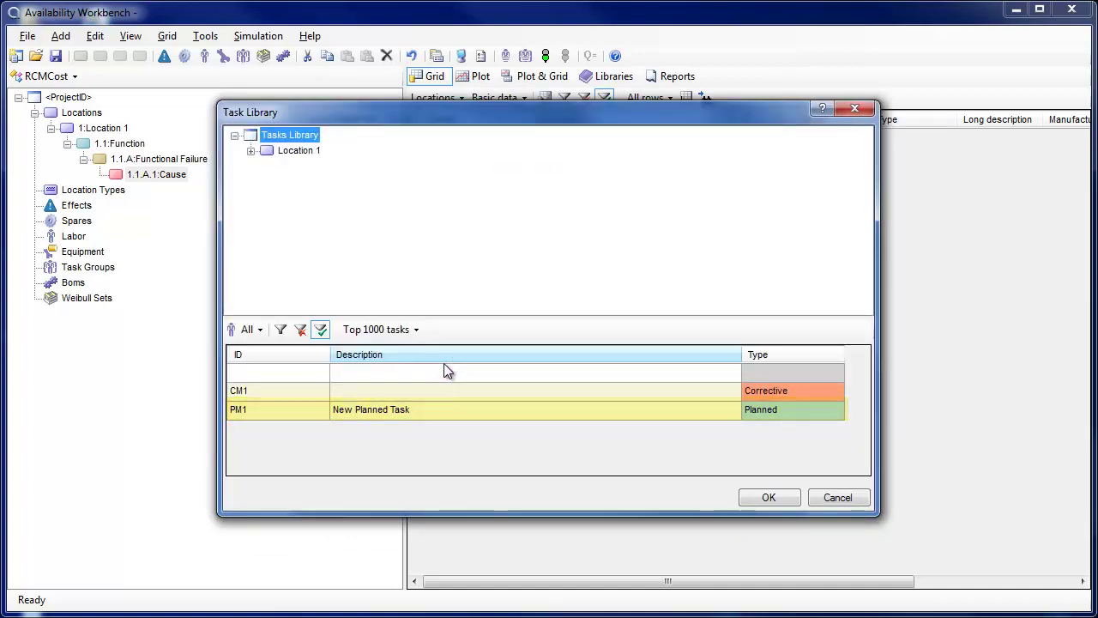
{"action": "left_click", "coordinate": [836, 497]}
{"action": "left_click", "coordinate": [485, 361]}
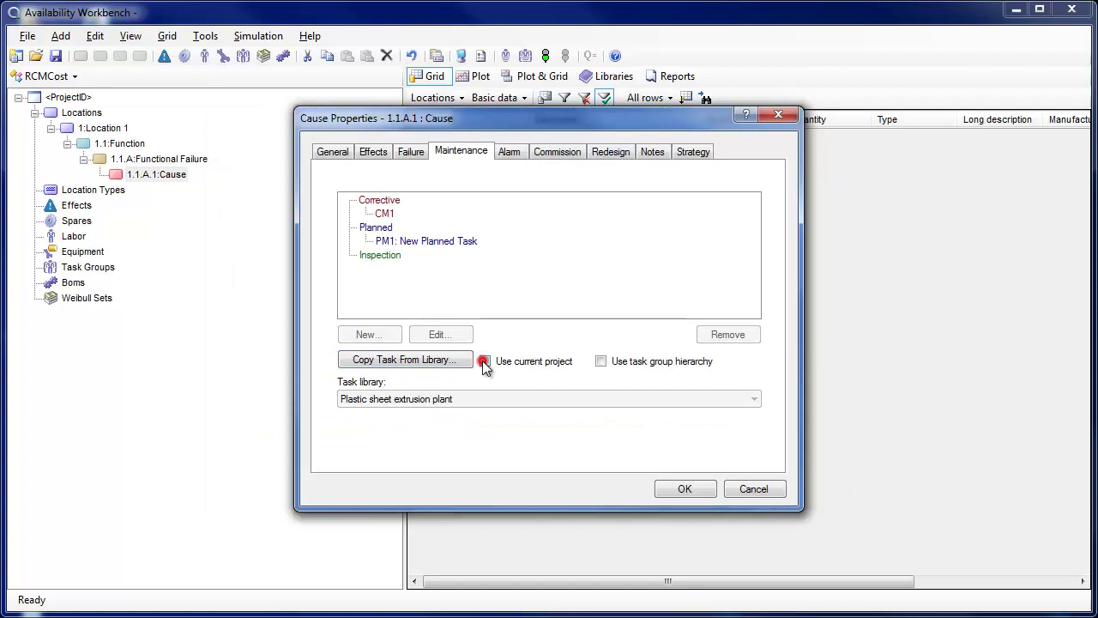
{"action": "left_click", "coordinate": [437, 360]}
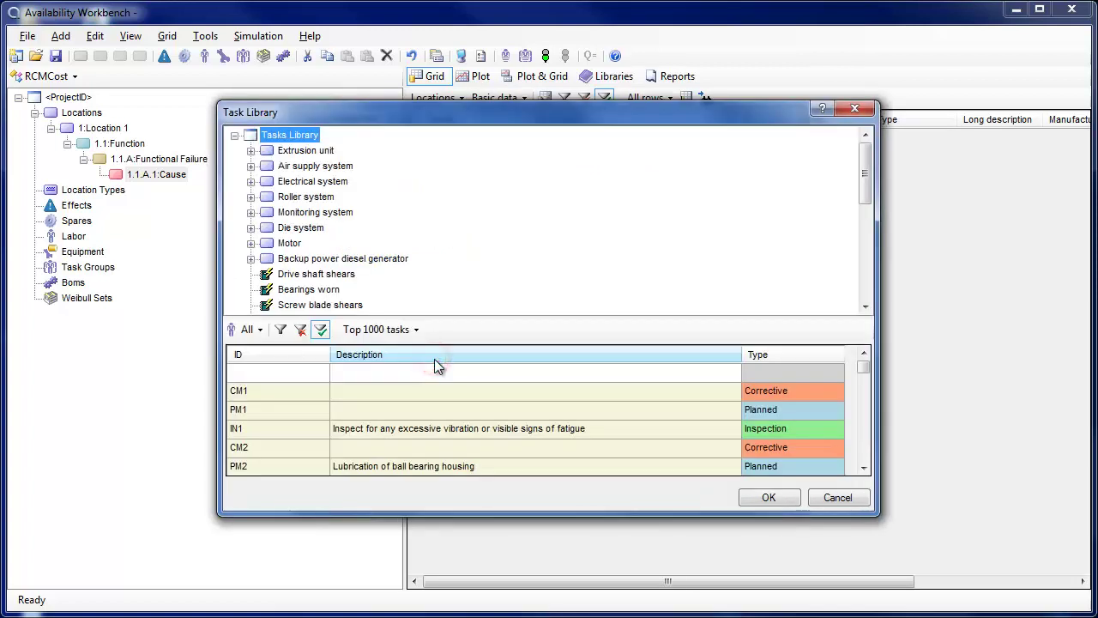
{"action": "left_click", "coordinate": [412, 371]}
{"action": "left_click", "coordinate": [412, 372]}
{"action": "type", "text": "Bearing"}
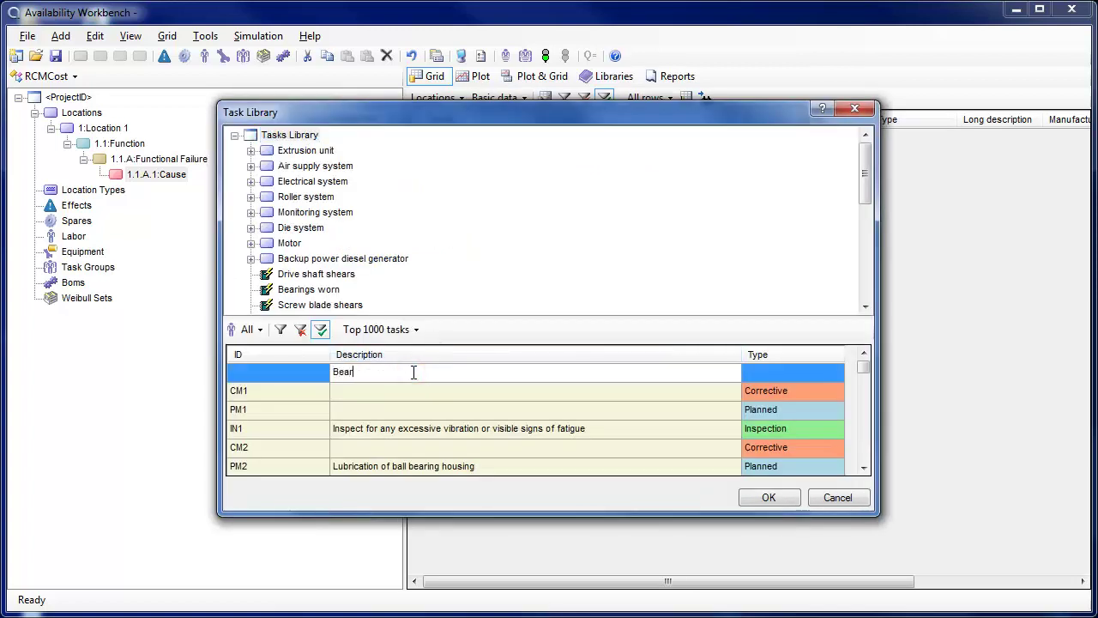
{"action": "left_click", "coordinate": [281, 329]}
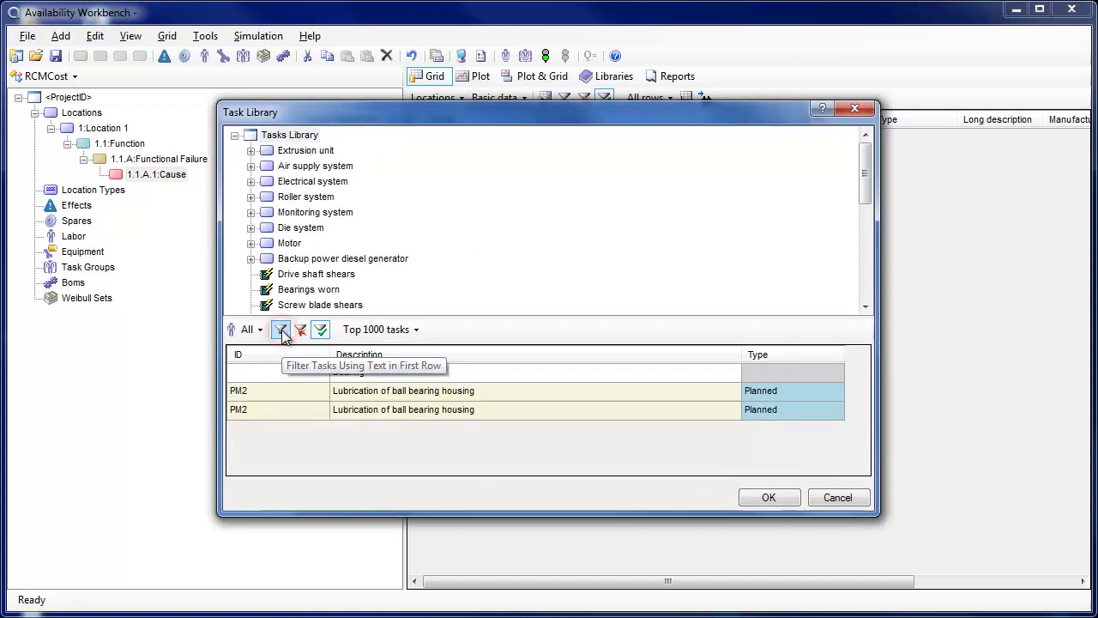
{"action": "left_click", "coordinate": [246, 392]}
{"action": "left_click", "coordinate": [752, 499]}
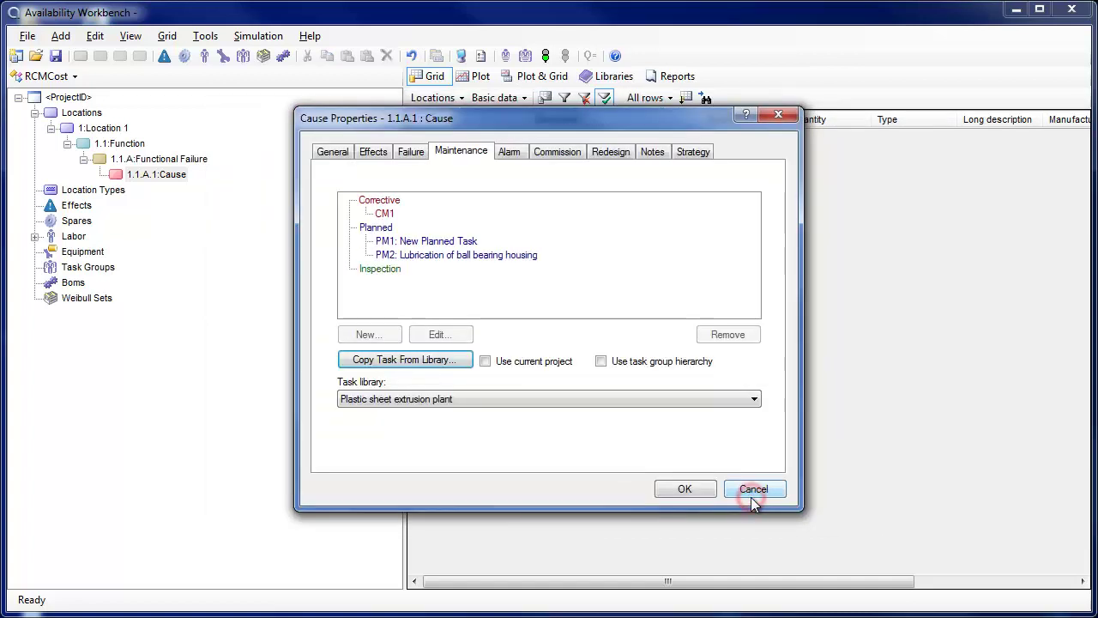
{"action": "left_click", "coordinate": [682, 491]}
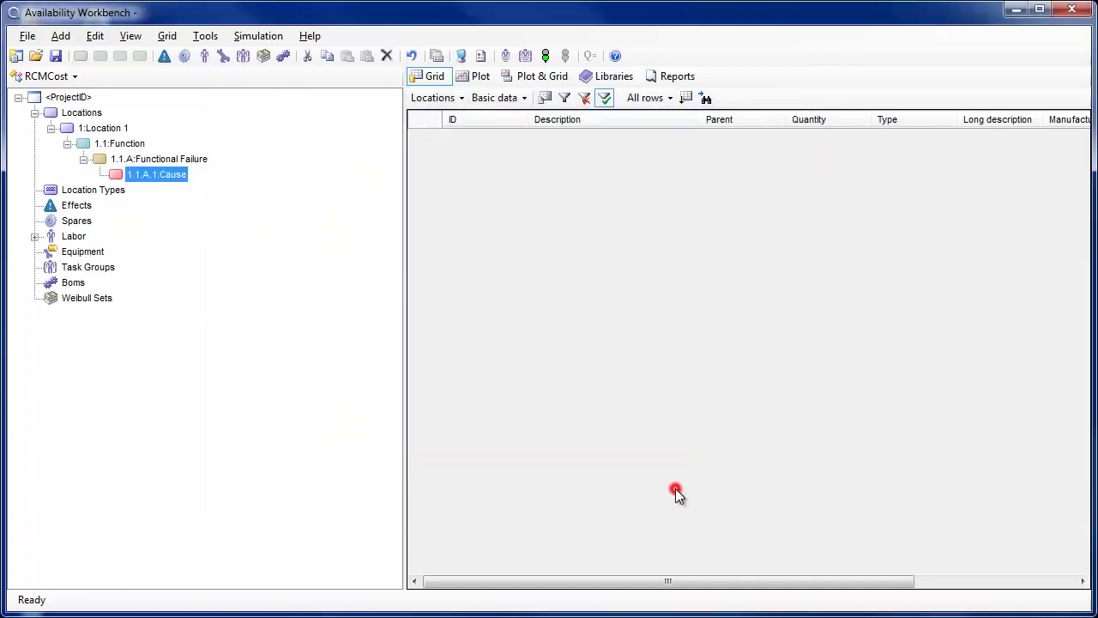
- Set the Drive shaft assembly spare's optimization range to max capacity 2 for both levels
{"action": "left_click", "coordinate": [34, 235]}
{"action": "left_click", "coordinate": [51, 251]}
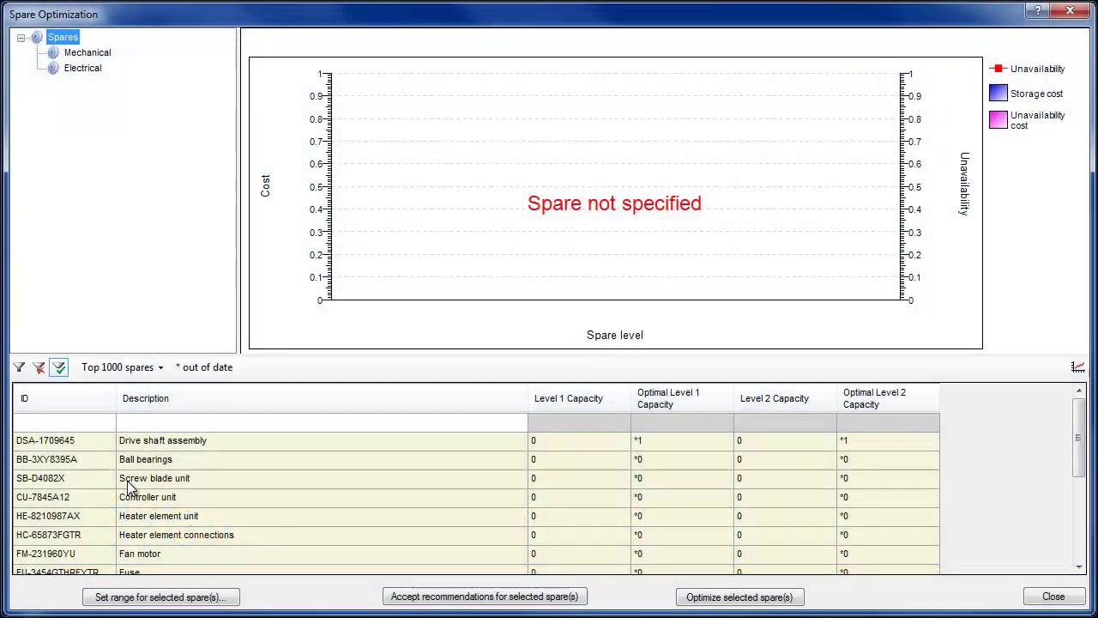
{"action": "left_click", "coordinate": [92, 445]}
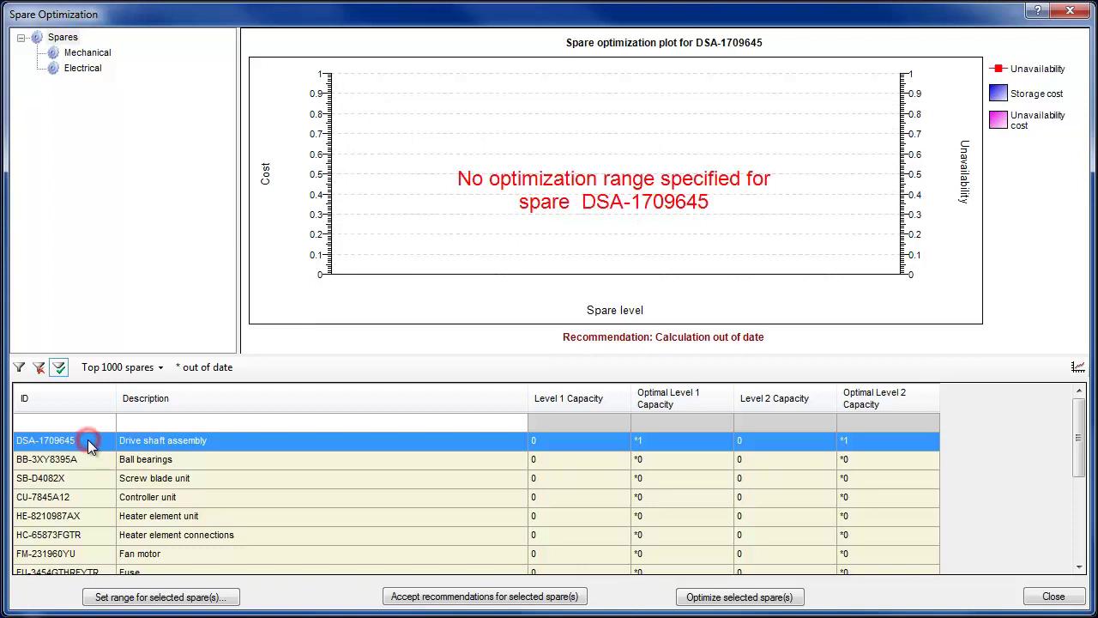
{"action": "left_click", "coordinate": [137, 598]}
{"action": "left_click", "coordinate": [585, 274]}
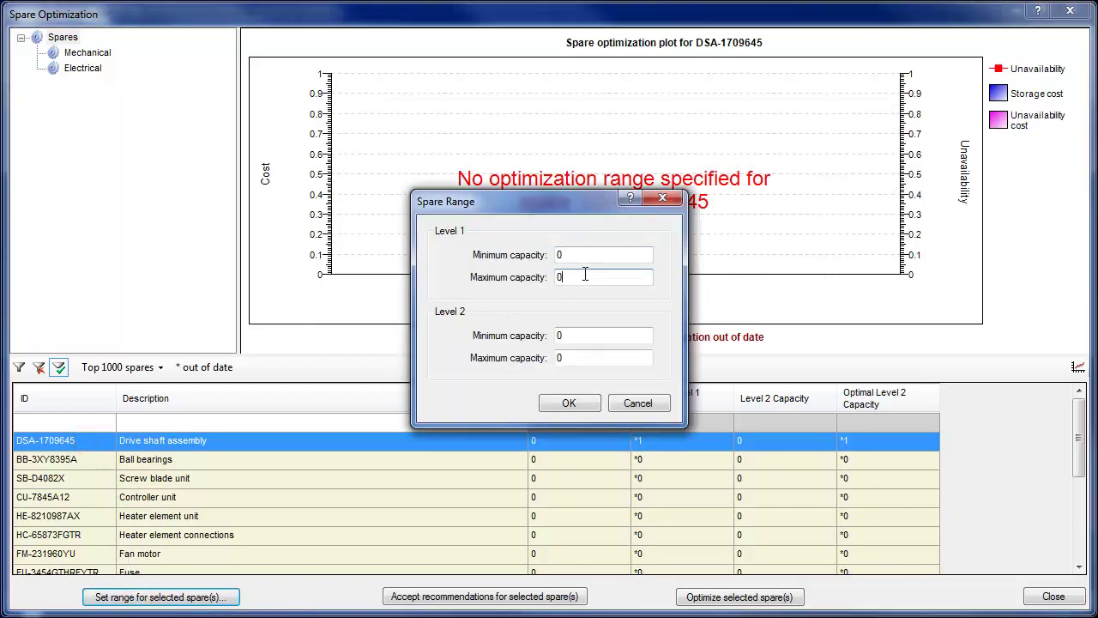
{"action": "left_click", "coordinate": [584, 355]}
{"action": "type", "text": "2"}
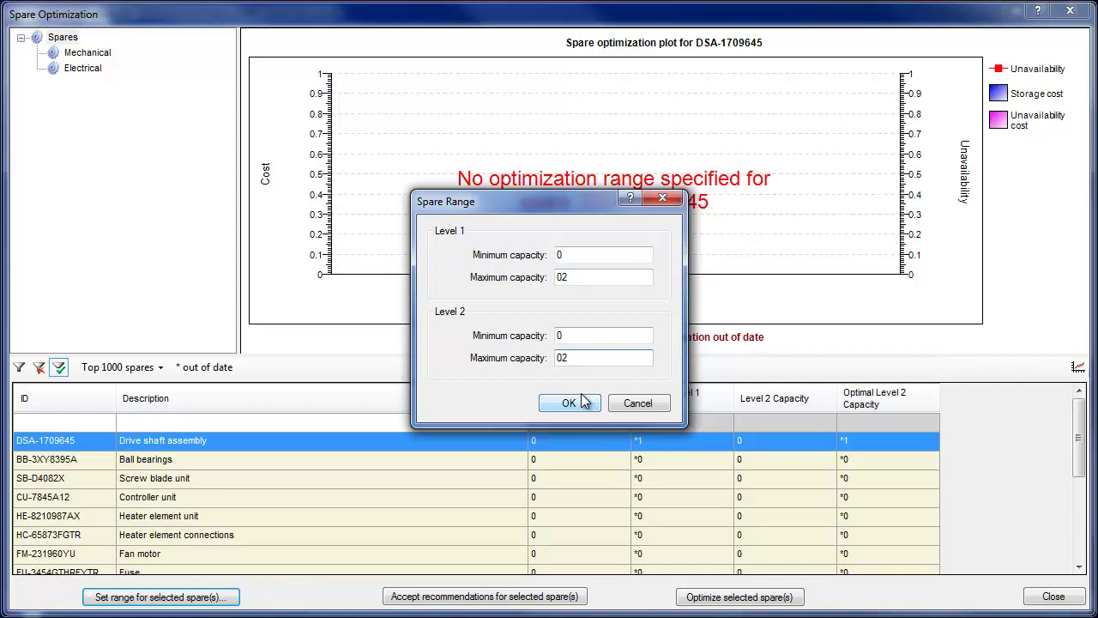
{"action": "left_click", "coordinate": [583, 402]}
- Optimize the Drive shaft assembly spare and accept the 1-0 recommendation
{"action": "left_click", "coordinate": [86, 442]}
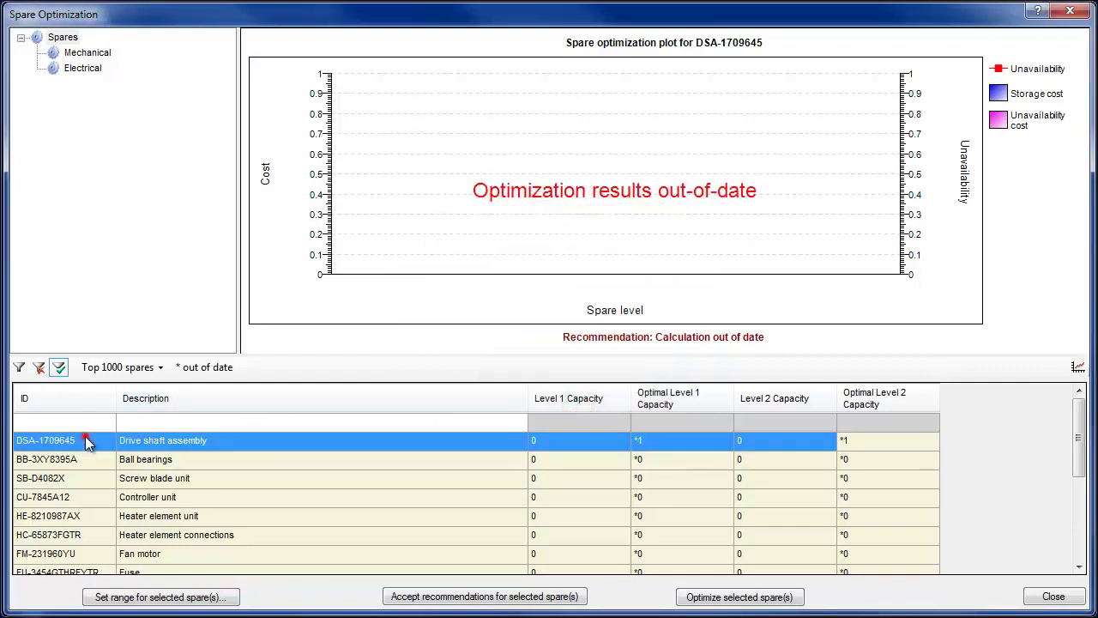
{"action": "left_click", "coordinate": [714, 604]}
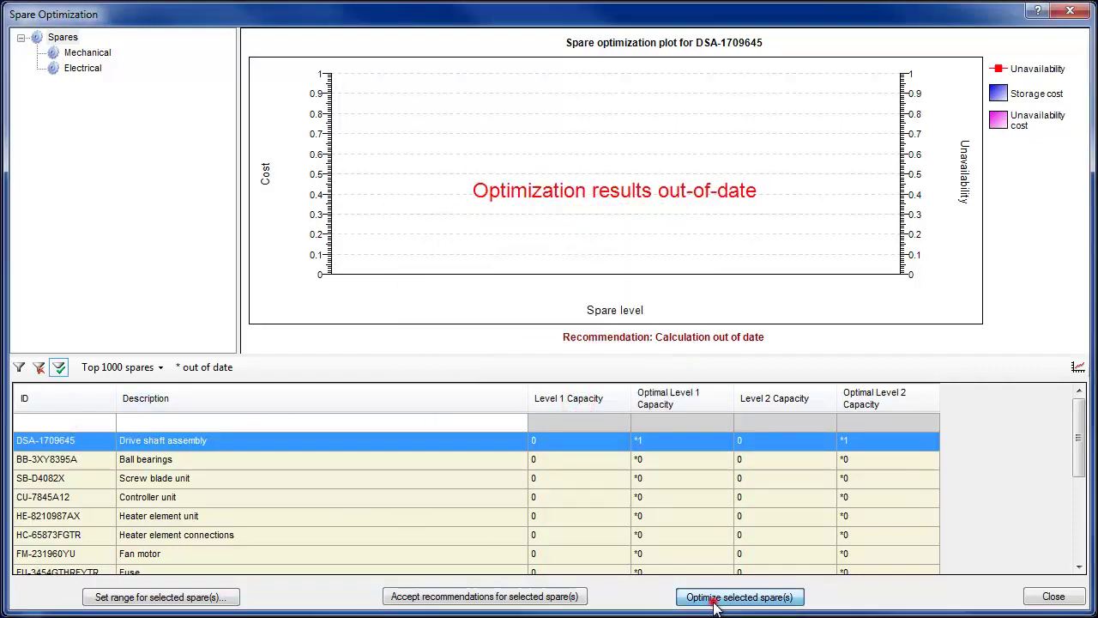
{"action": "left_click", "coordinate": [478, 442]}
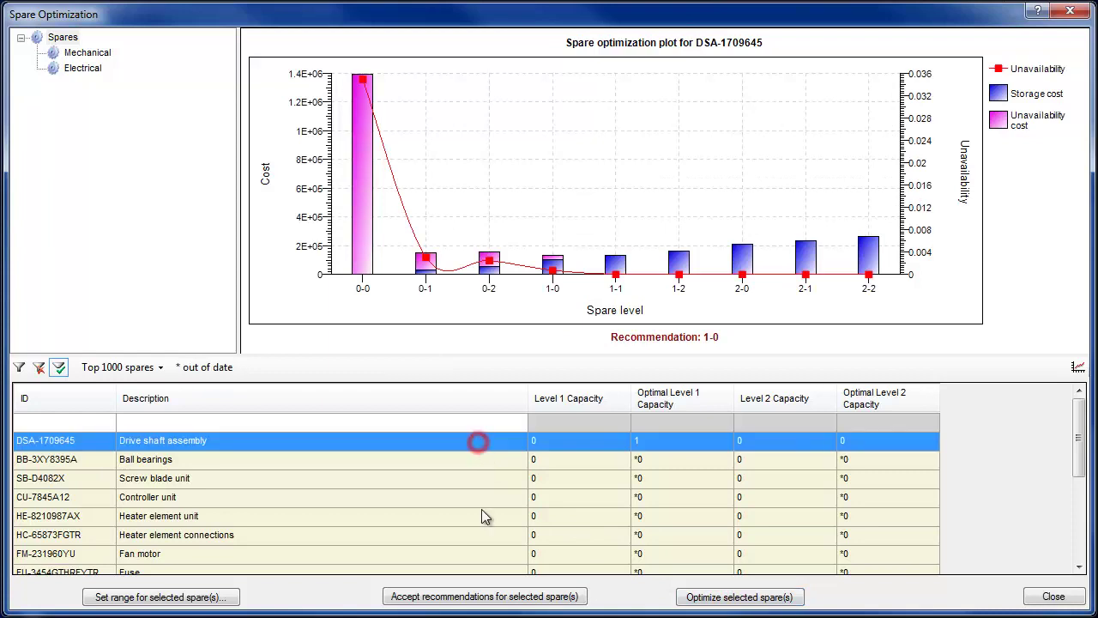
{"action": "left_click", "coordinate": [473, 598]}
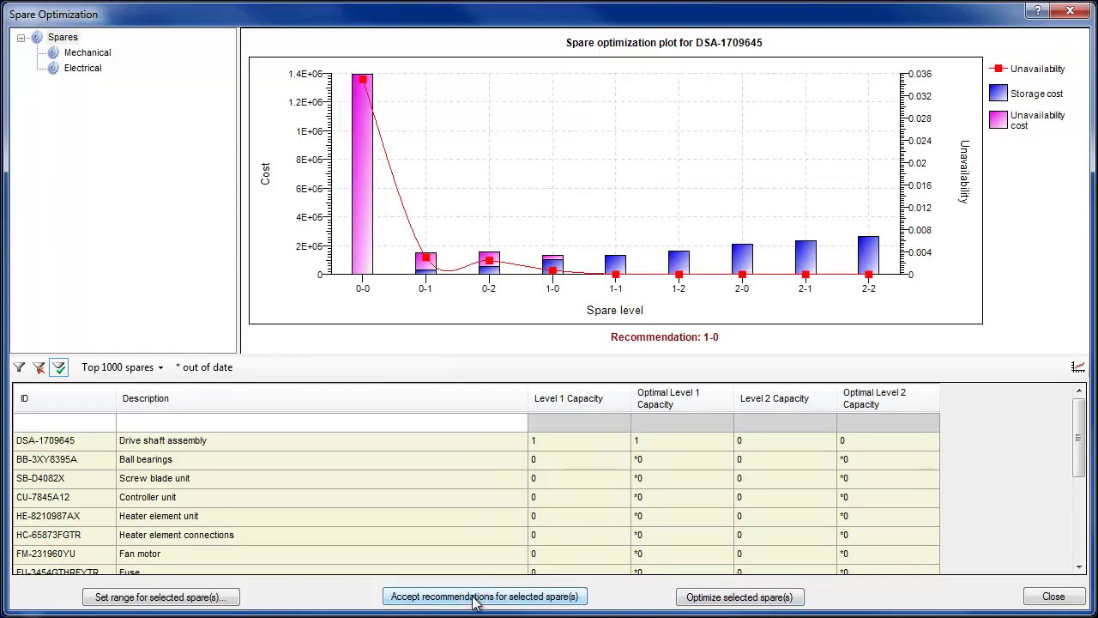
{"action": "left_click", "coordinate": [1054, 597]}
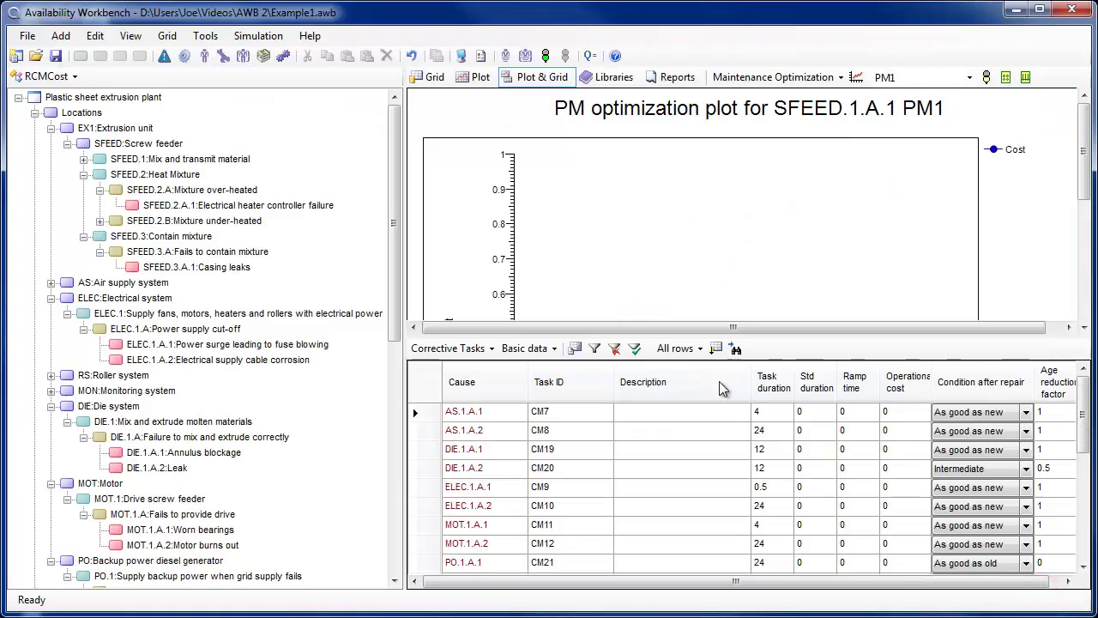
- Open Project Options at the Simulation settings
{"action": "left_click", "coordinate": [480, 55]}
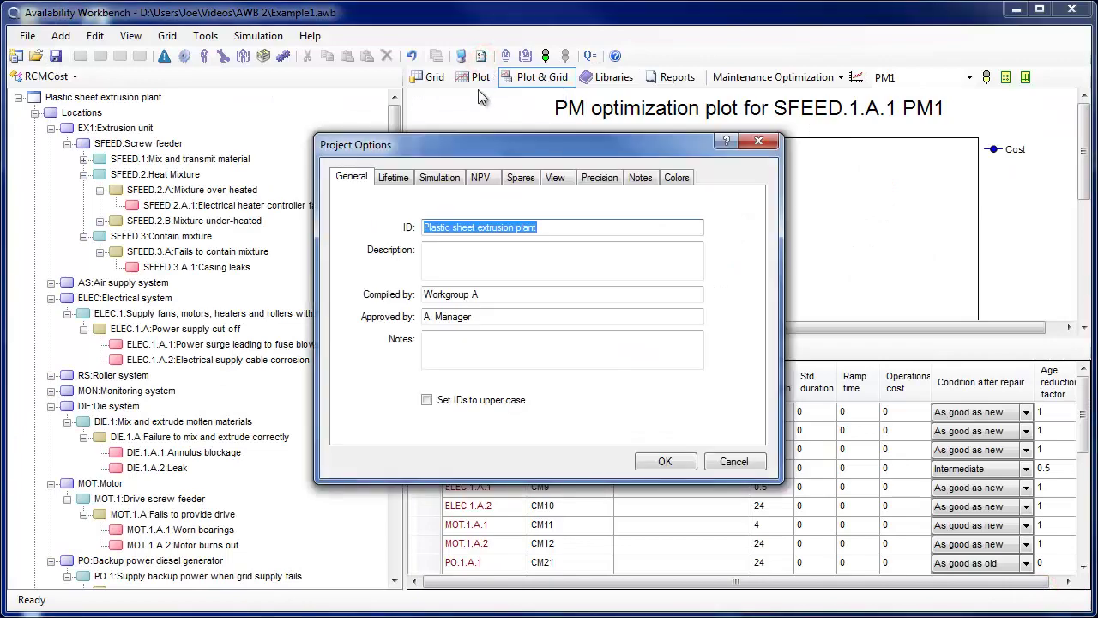
{"action": "left_click", "coordinate": [436, 177]}
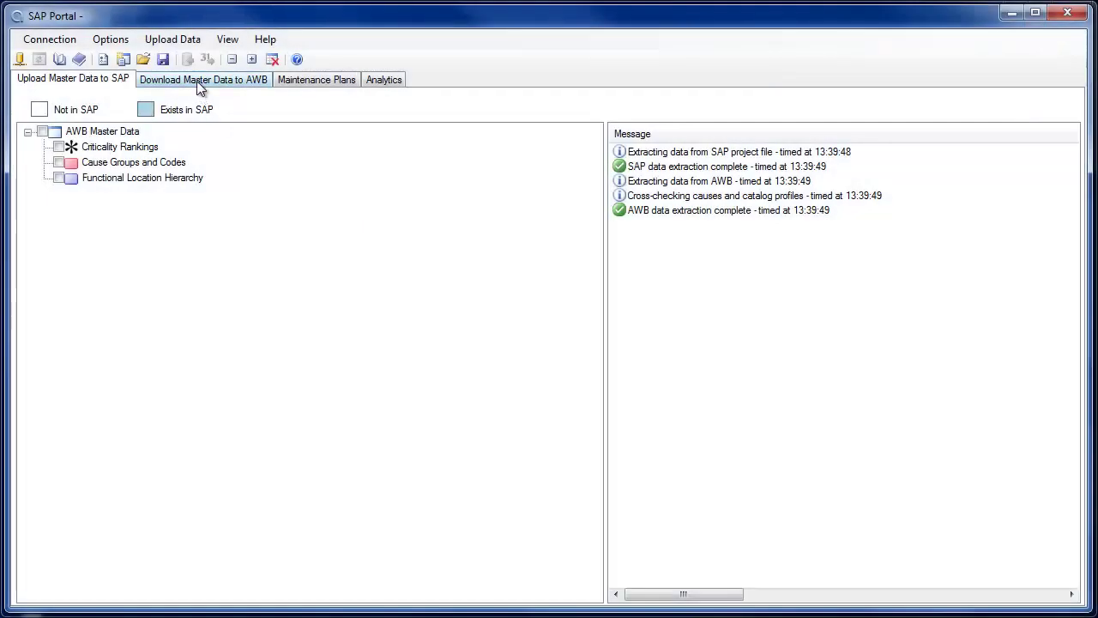
- Download the Functional Location Hierarchy from Download Master Data to AWB, then minimize SAP Portal
{"action": "left_click", "coordinate": [197, 81]}
{"action": "left_click", "coordinate": [55, 146]}
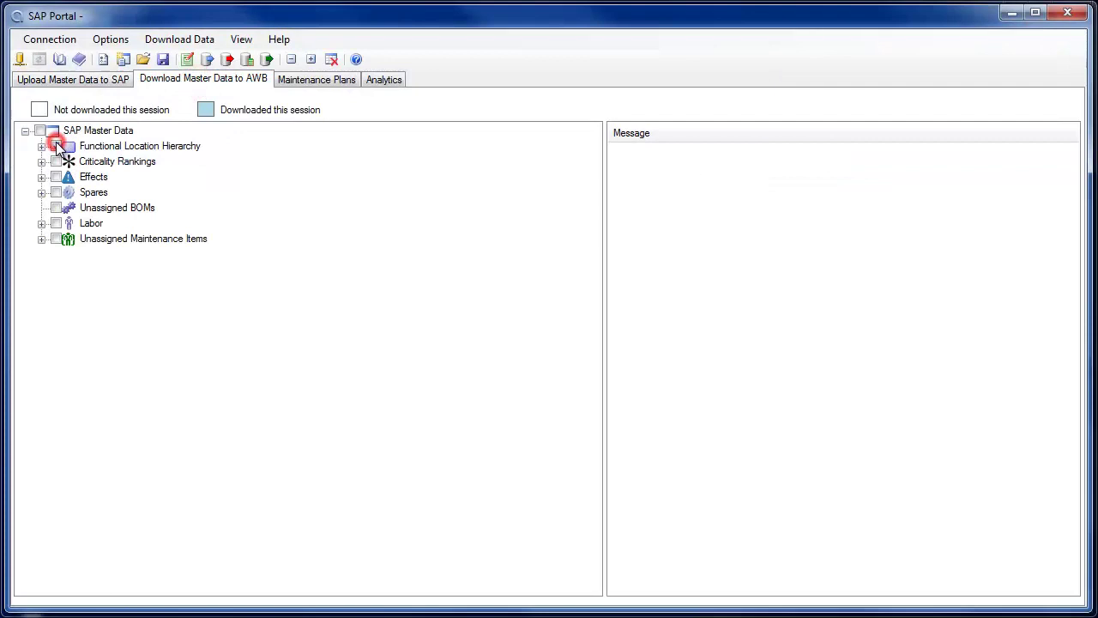
{"action": "left_click", "coordinate": [207, 60]}
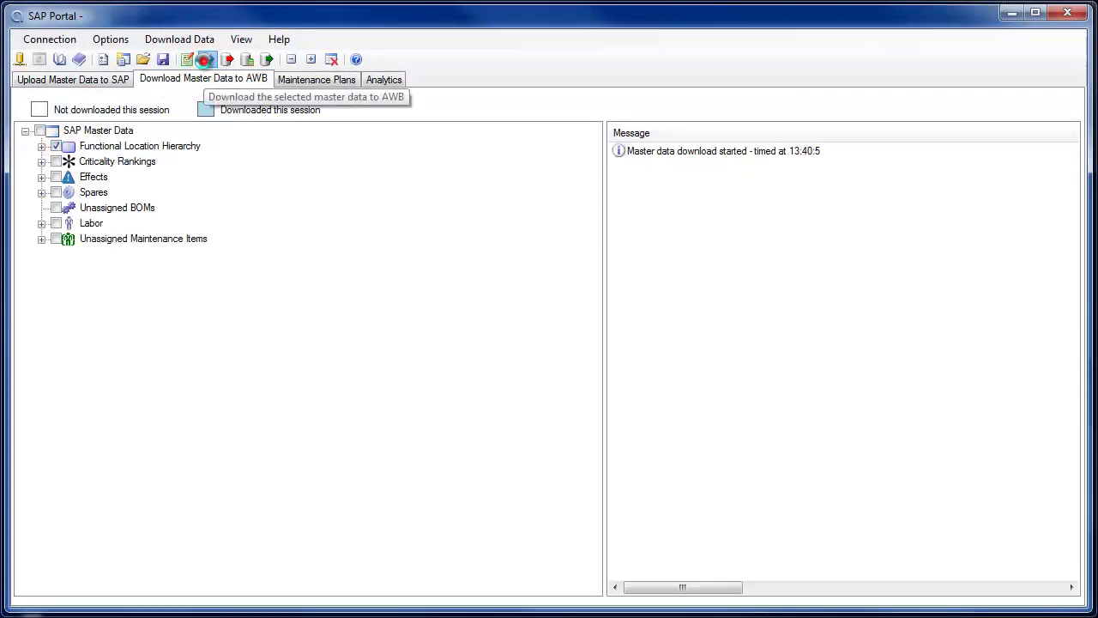
{"action": "left_click", "coordinate": [1013, 13]}
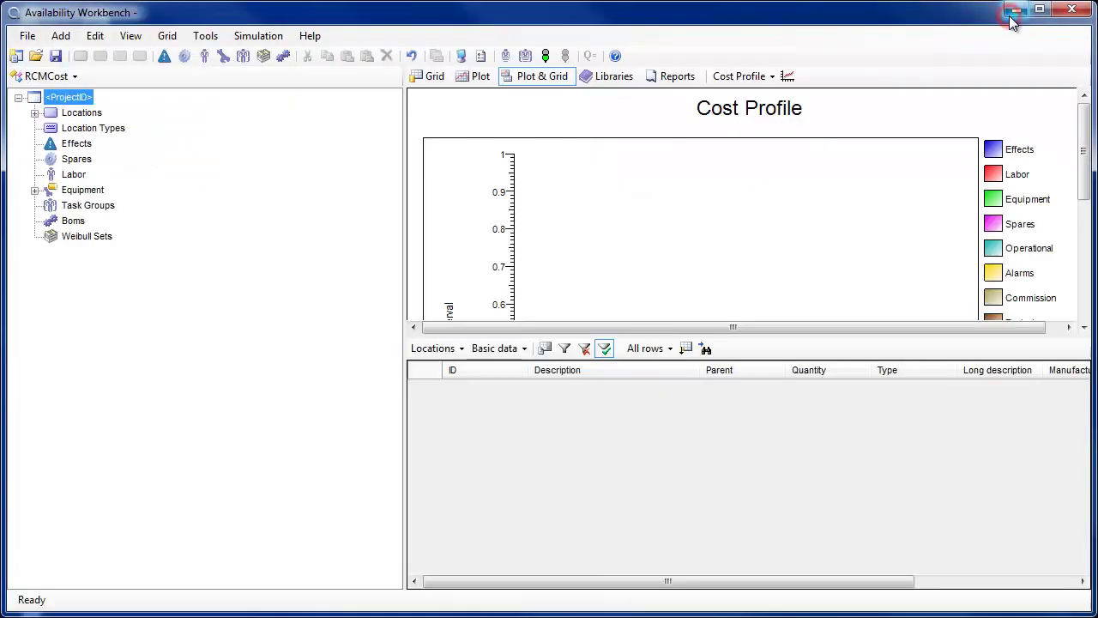
- Expand Locations in the project tree to reveal the Clarification plant hierarchy
{"action": "left_click", "coordinate": [34, 113]}
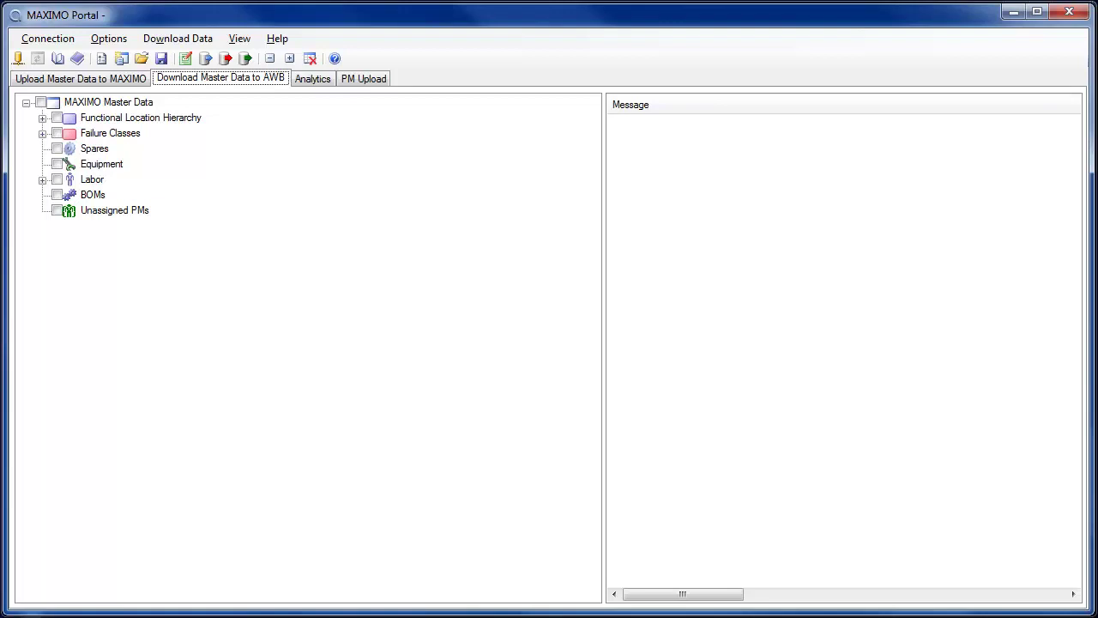
- Calculate asset 11430's times to failure under Analytics and send them to Weibull set 11430
{"action": "left_click", "coordinate": [313, 79]}
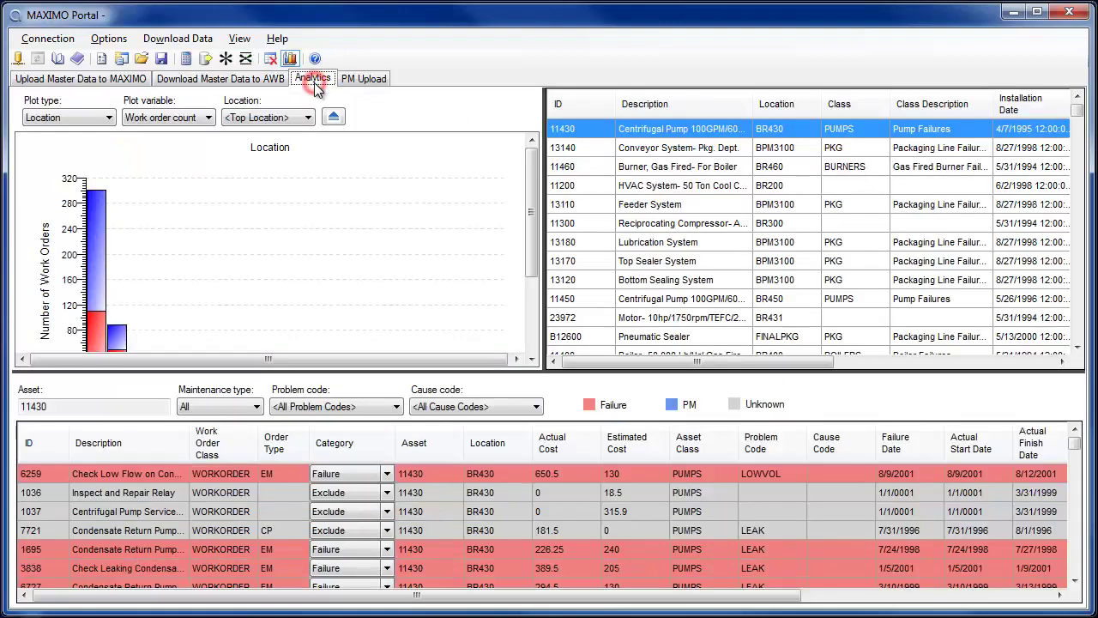
{"action": "left_click", "coordinate": [186, 59]}
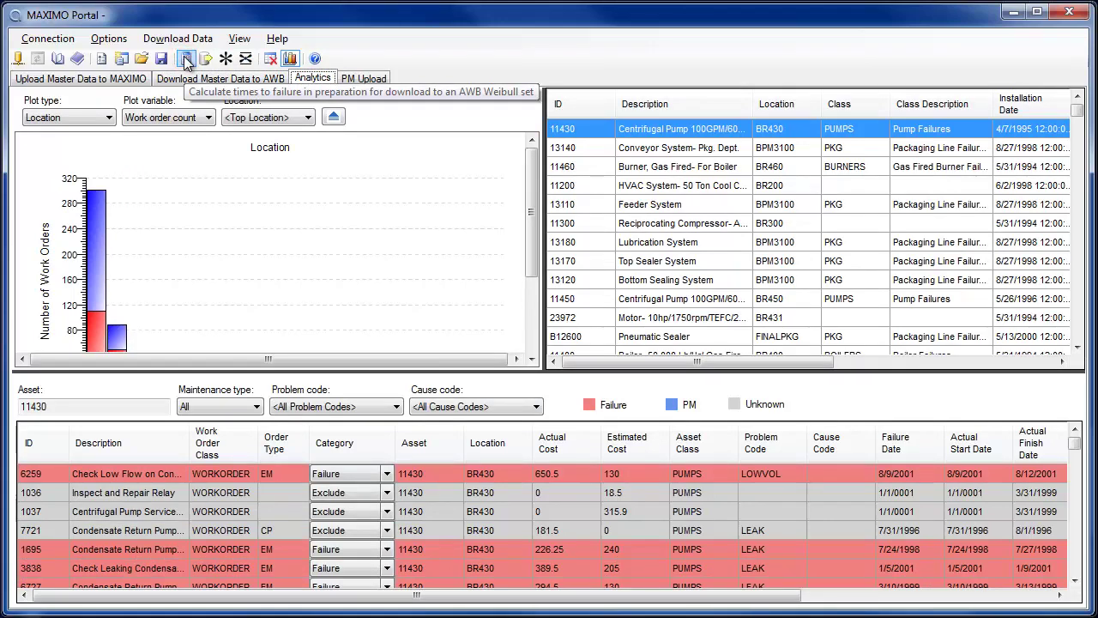
{"action": "left_click", "coordinate": [204, 58]}
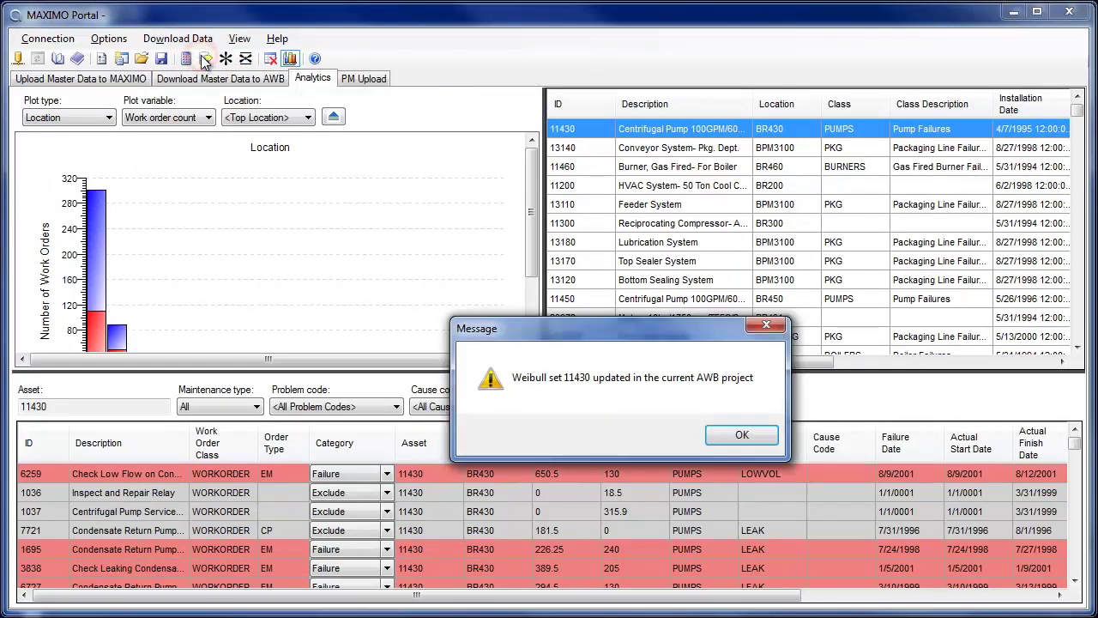
{"action": "left_click", "coordinate": [742, 435]}
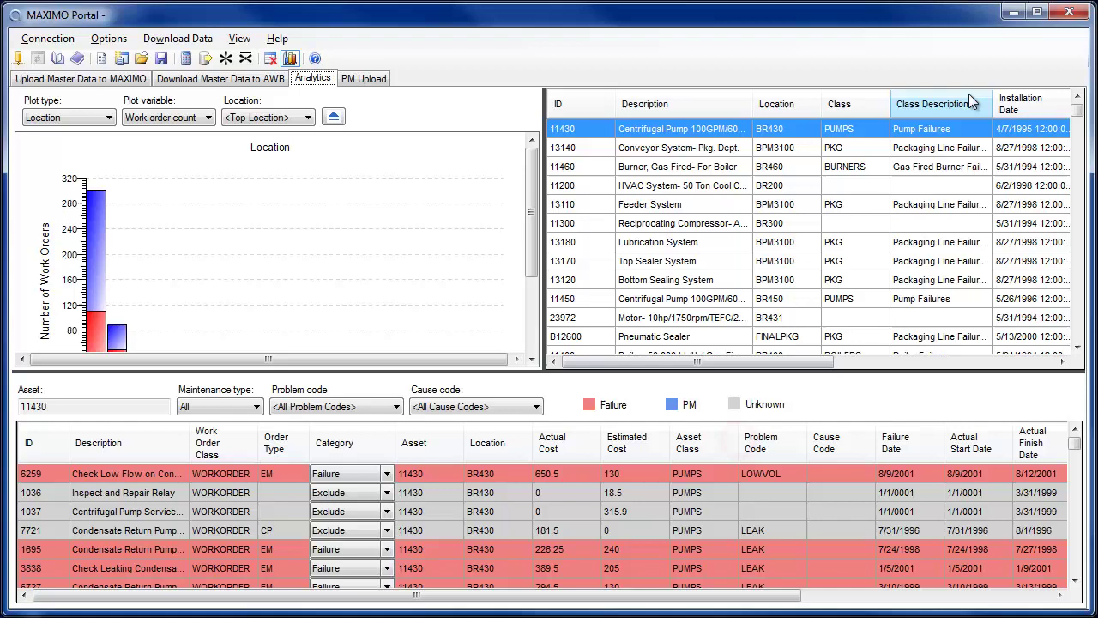
{"action": "left_click", "coordinate": [1011, 12]}
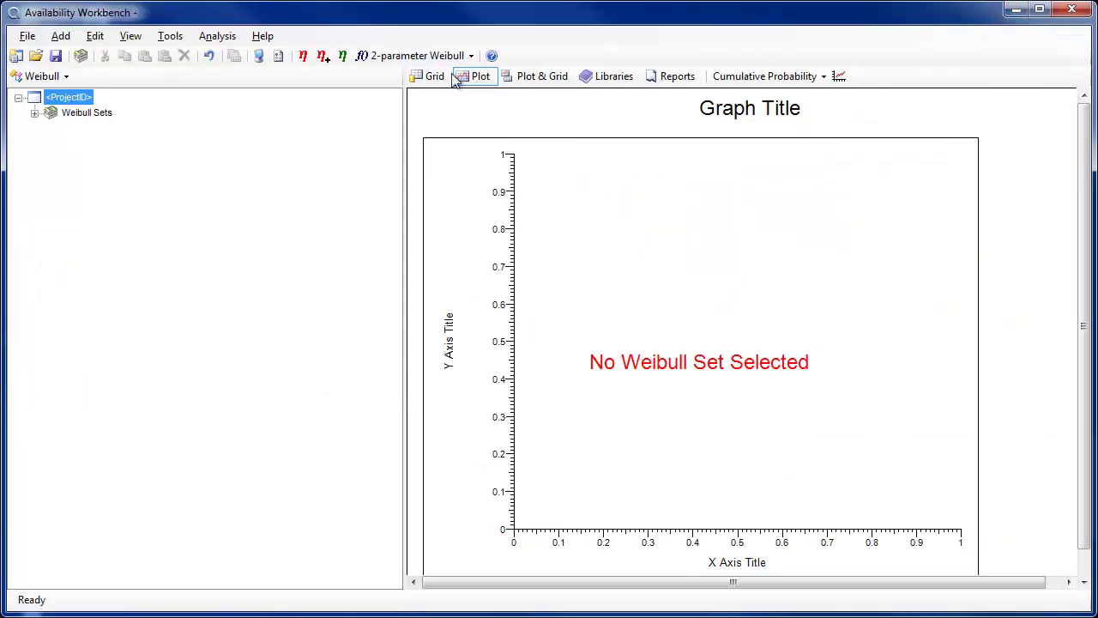
- Plot Weibull set 11430 and auto-fit a 2-parameter Weibull, giving η 1260 and β 0.4852
{"action": "left_click", "coordinate": [34, 112]}
{"action": "left_click", "coordinate": [77, 126]}
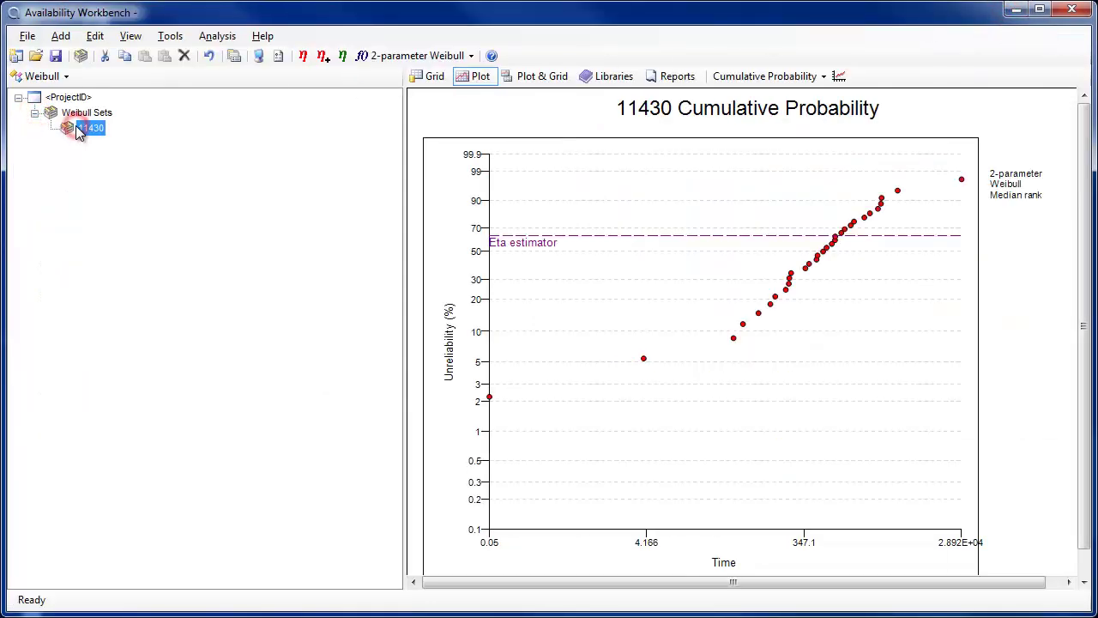
{"action": "left_click", "coordinate": [304, 57]}
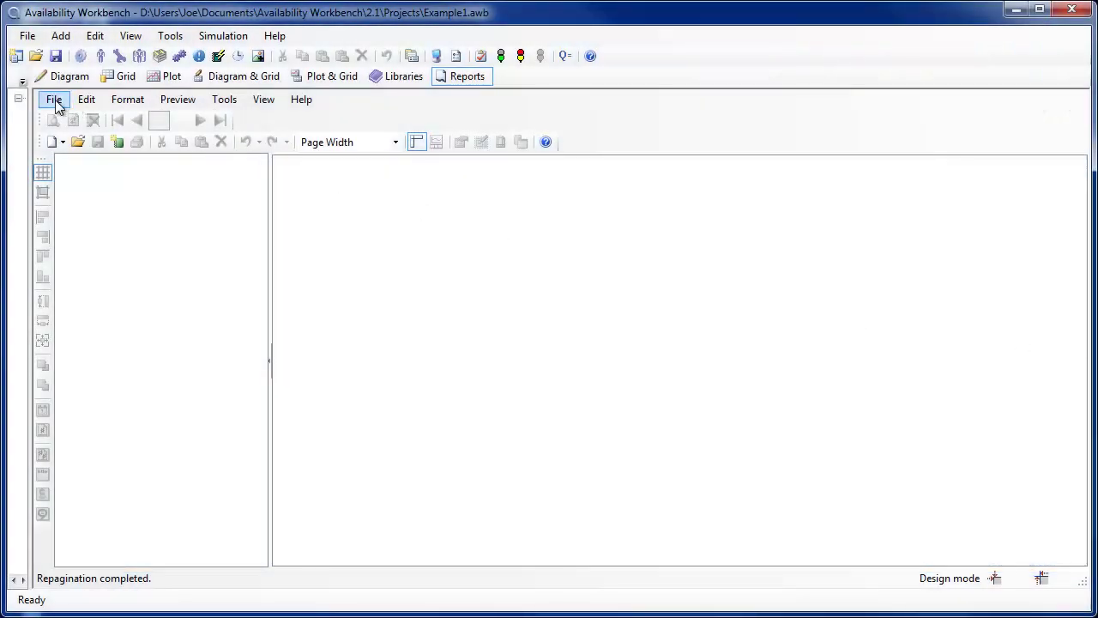
- Use the Report Wizard to build a Diagram report with the RBDs category selected, and preview it
{"action": "left_click", "coordinate": [56, 102]}
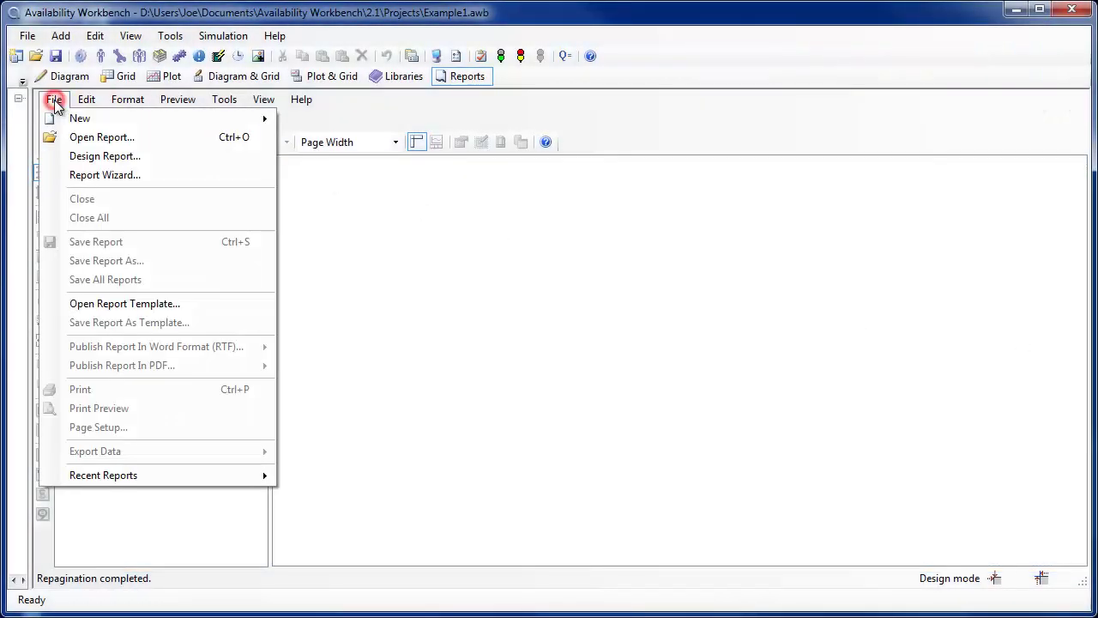
{"action": "left_click", "coordinate": [49, 173]}
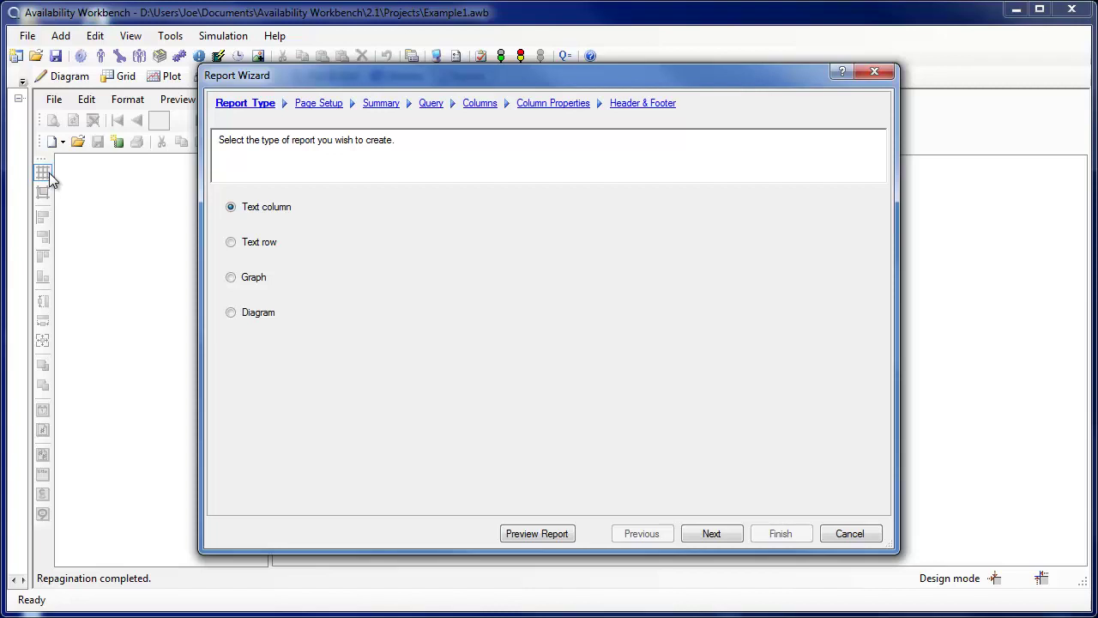
{"action": "left_click", "coordinate": [231, 313]}
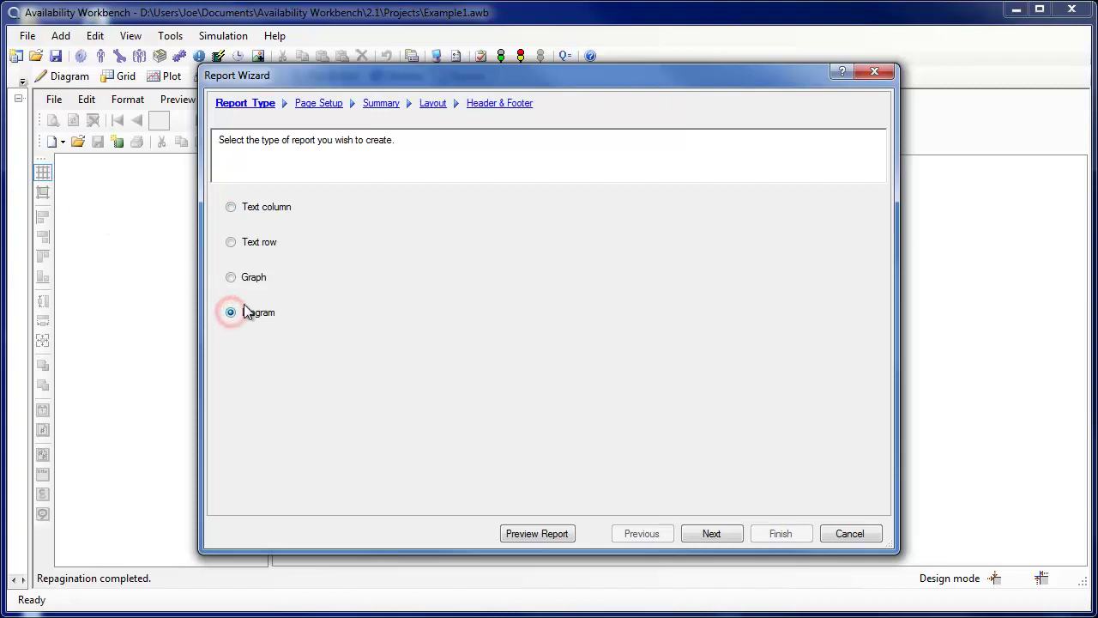
{"action": "left_click", "coordinate": [433, 103]}
{"action": "left_click", "coordinate": [245, 314]}
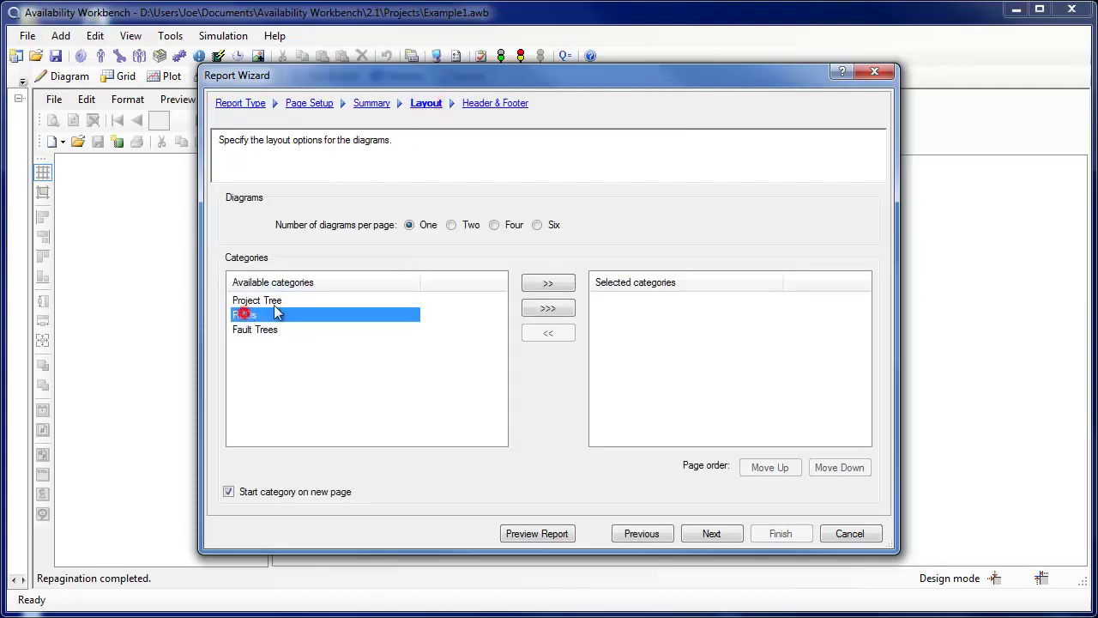
{"action": "left_click", "coordinate": [548, 283]}
{"action": "left_click", "coordinate": [512, 534]}
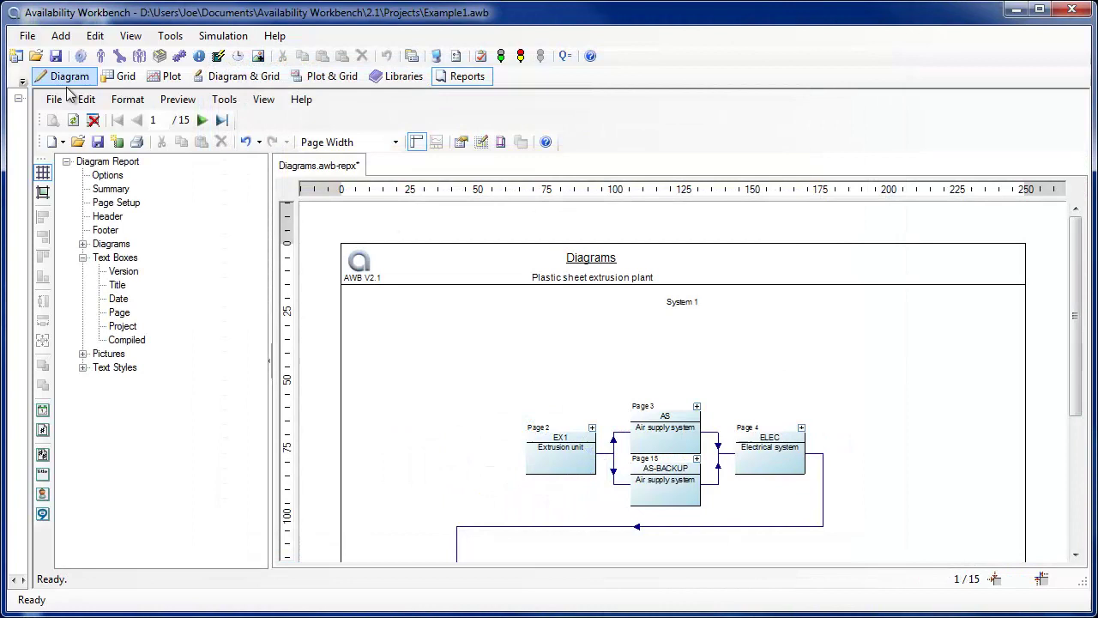
- Open the Publish Report In PDF > Normal settings for the Diagrams report
{"action": "left_click", "coordinate": [54, 98]}
{"action": "mouse_move", "coordinate": [53, 374]}
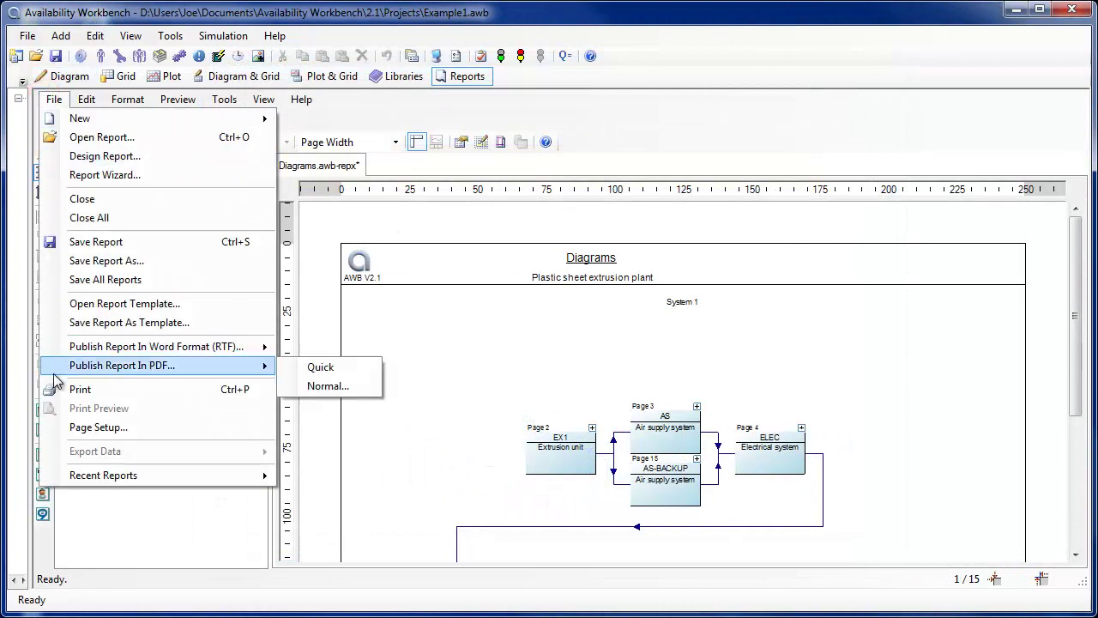
{"action": "left_click", "coordinate": [288, 391]}
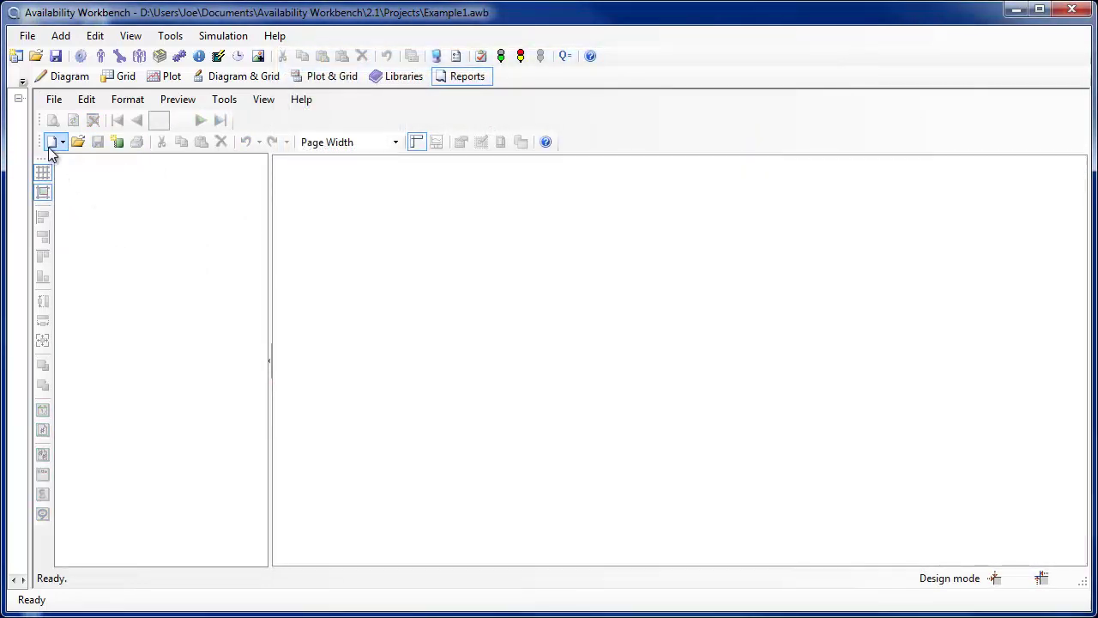
- Create a new report folder and add the Cause Cost Contributions report from RCMCost Plots
{"action": "left_click", "coordinate": [49, 144]}
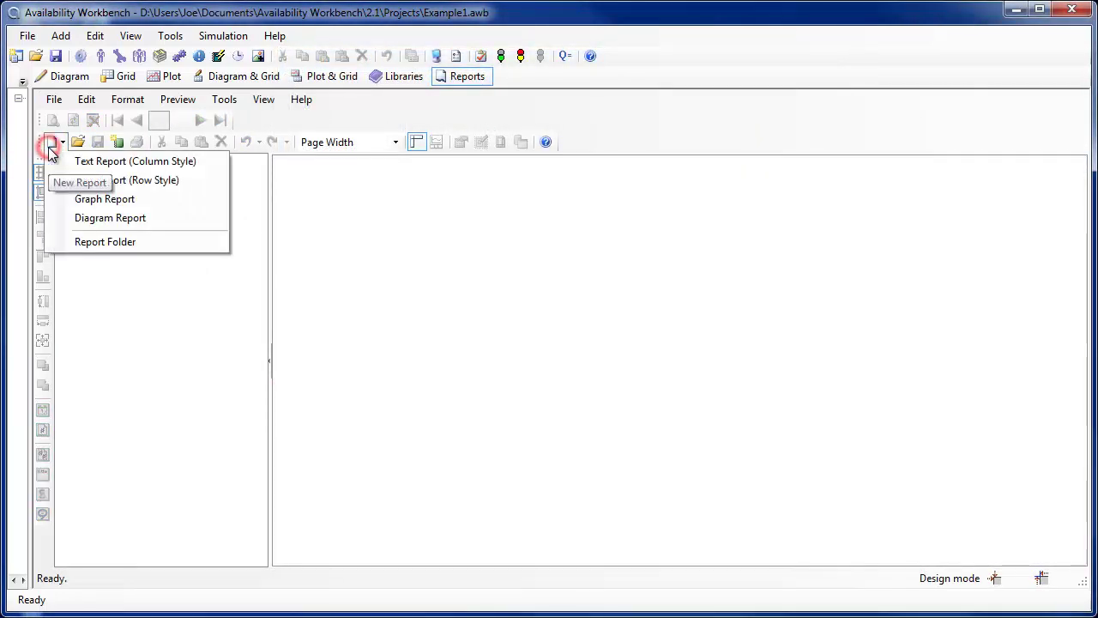
{"action": "left_click", "coordinate": [51, 241]}
{"action": "left_click", "coordinate": [79, 100]}
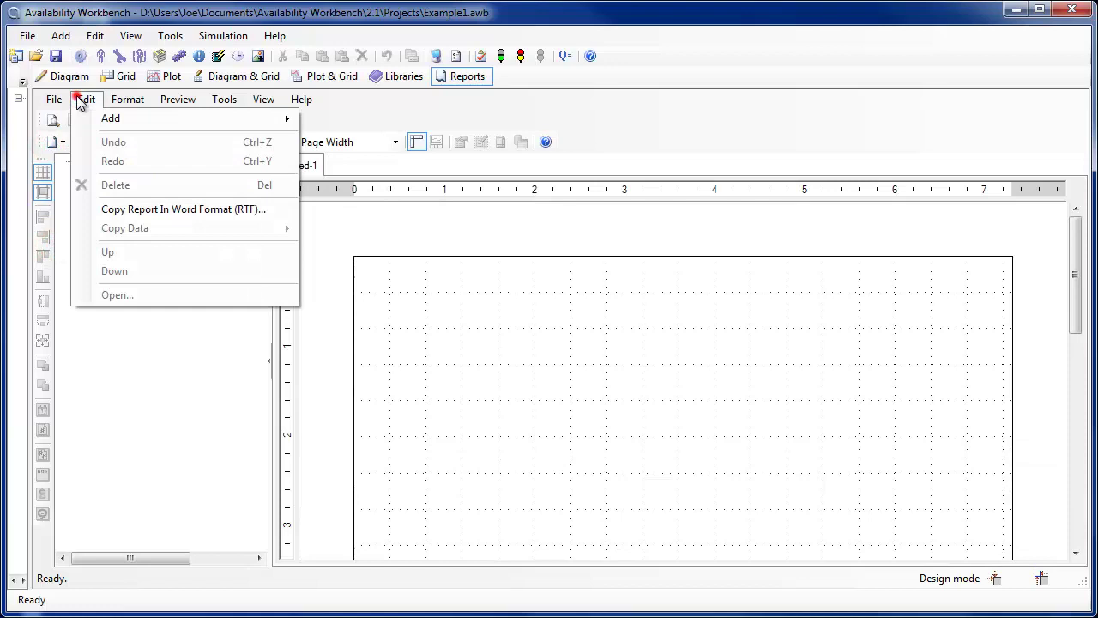
{"action": "mouse_move", "coordinate": [84, 116]}
{"action": "left_click", "coordinate": [335, 120]}
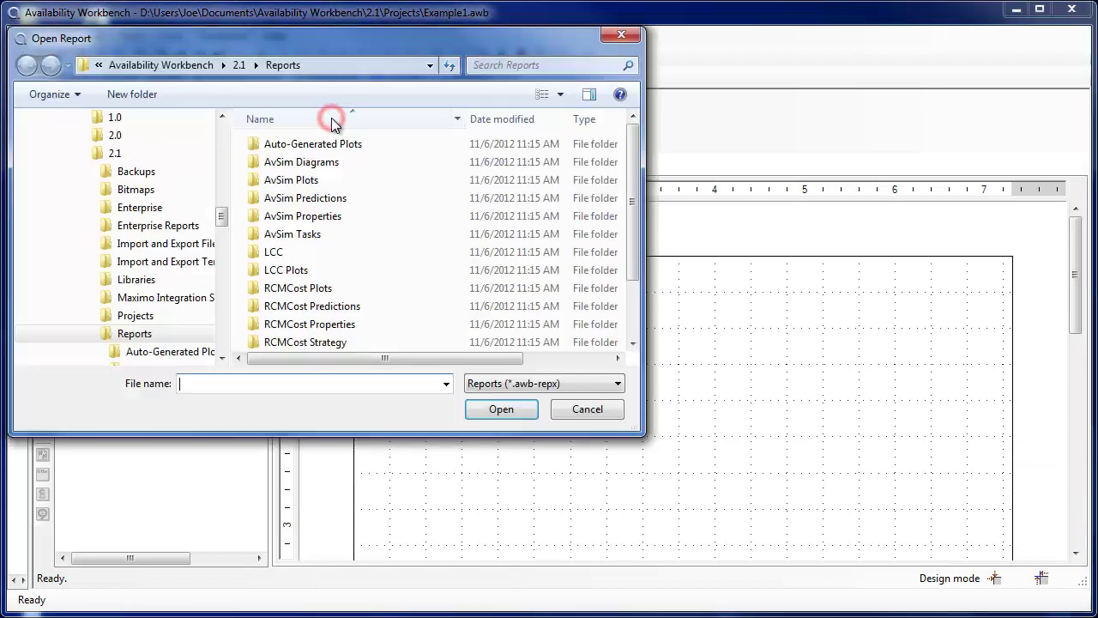
{"action": "double_click", "coordinate": [255, 288]}
{"action": "double_click", "coordinate": [255, 144]}
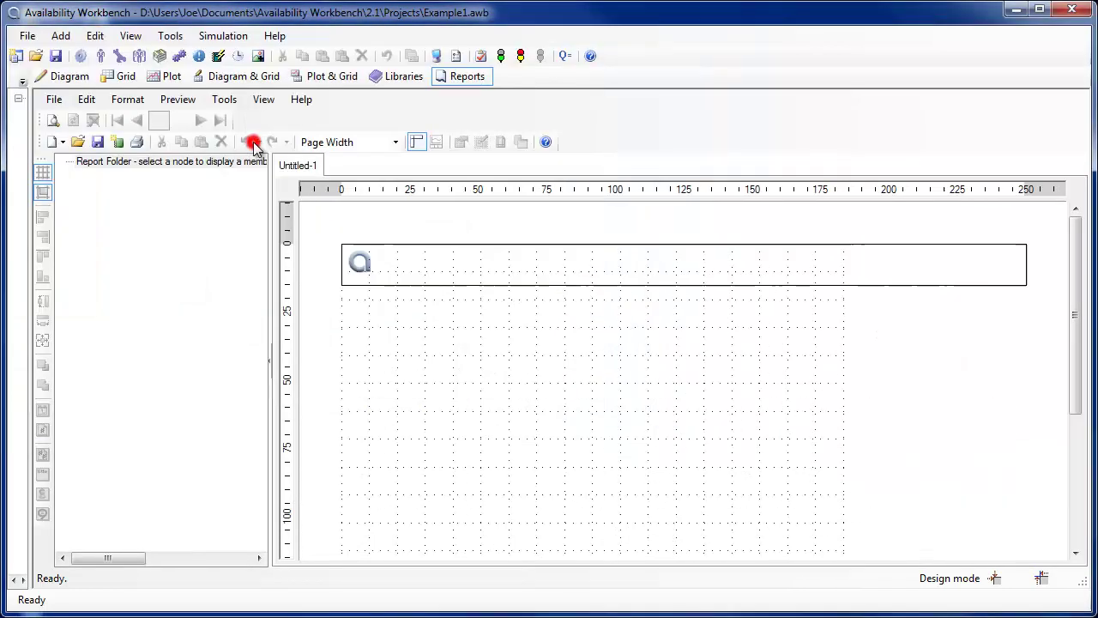
- Add Diagrams.awb-repx from AvSim Diagrams to the folder and page through the combined report
{"action": "left_click", "coordinate": [86, 100]}
{"action": "mouse_move", "coordinate": [89, 125]}
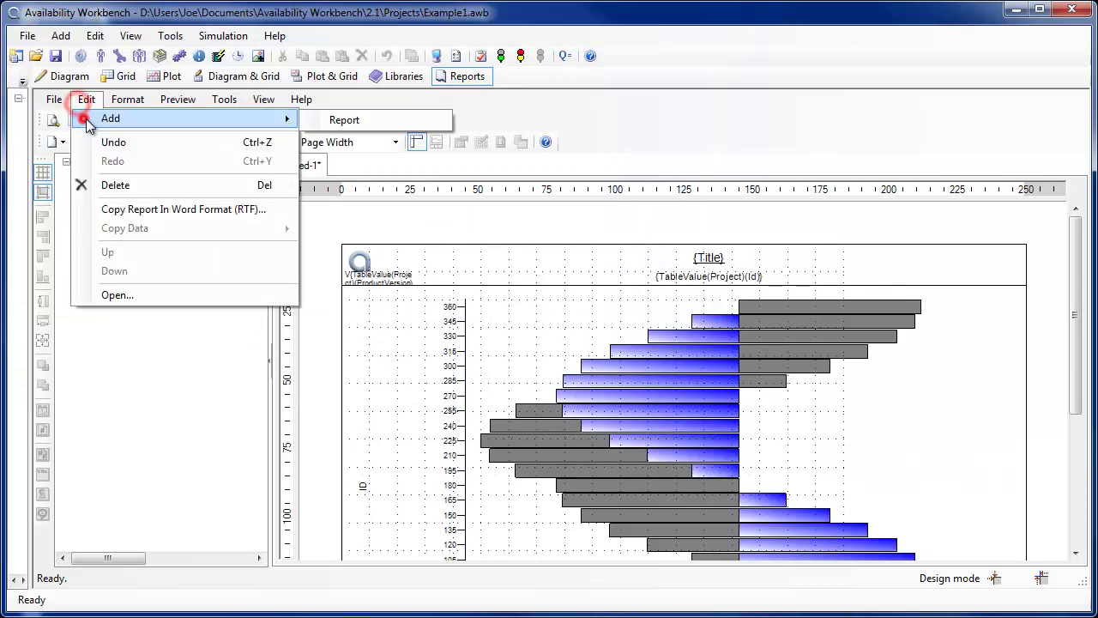
{"action": "left_click", "coordinate": [317, 120]}
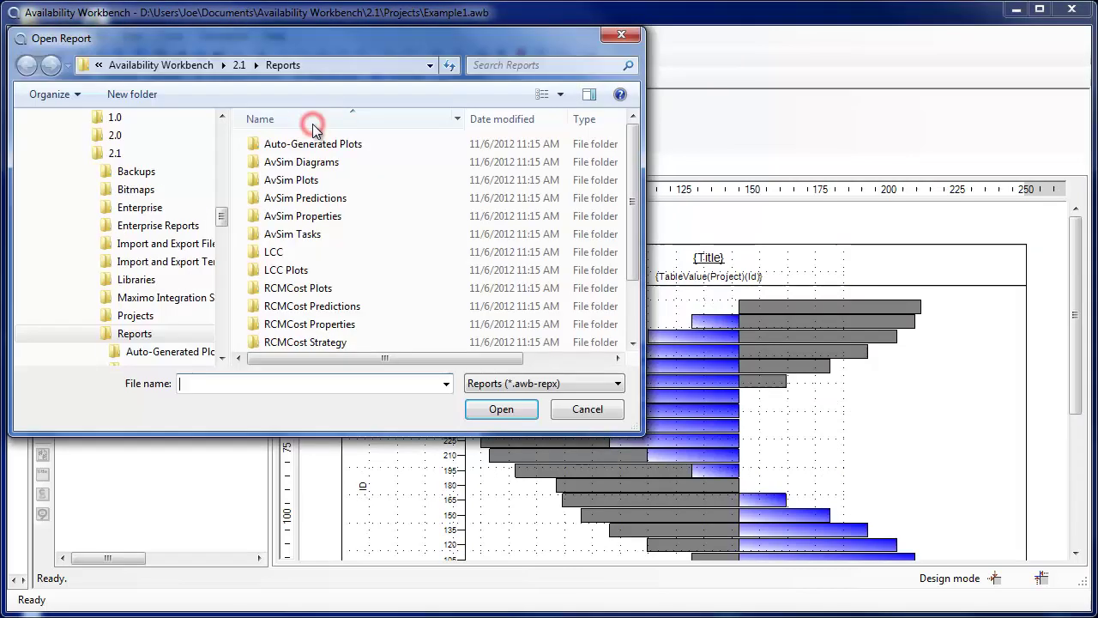
{"action": "double_click", "coordinate": [253, 163]}
{"action": "double_click", "coordinate": [251, 146]}
{"action": "left_click", "coordinate": [48, 118]}
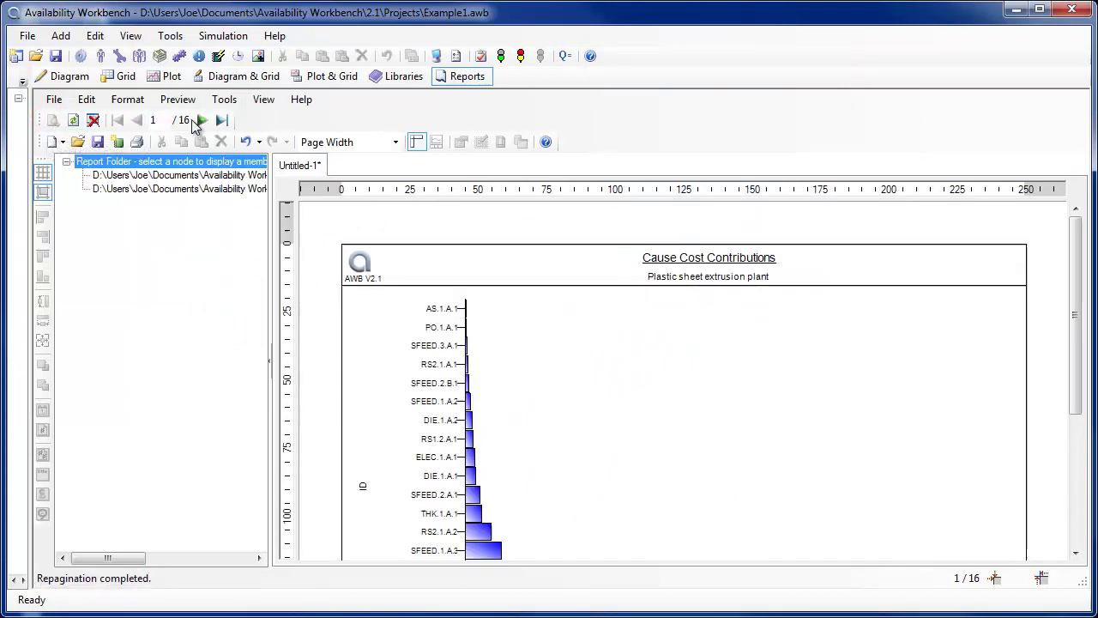
{"action": "left_click", "coordinate": [202, 120]}
{"action": "left_click_drag", "start_coordinate": [1072, 250], "coordinate": [1079, 358]}
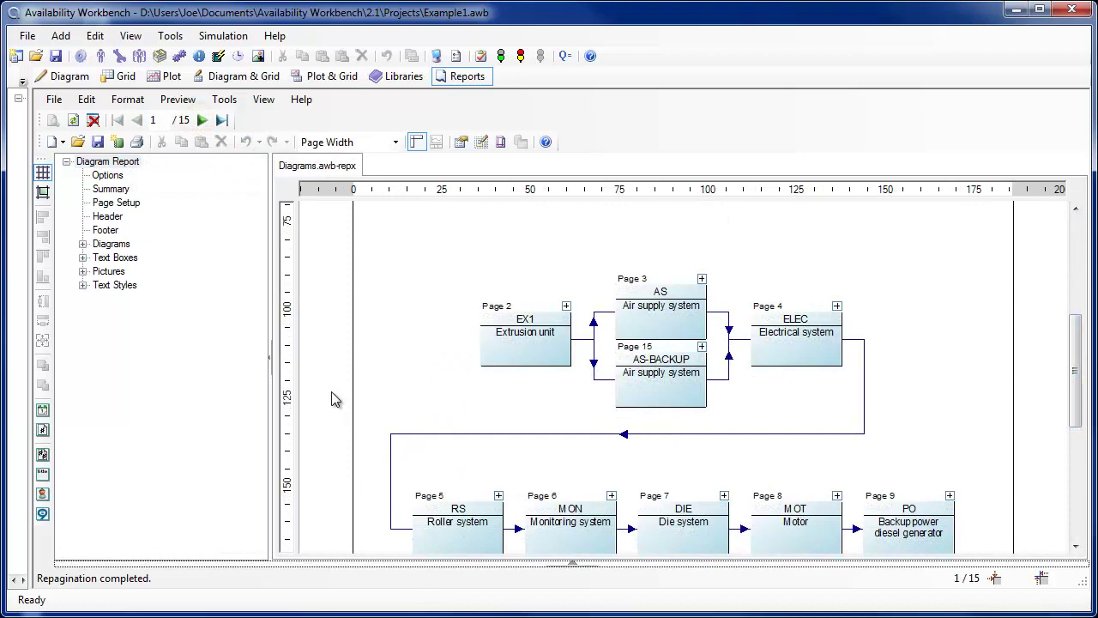
- Switch the diagram report to Reading Mode, hiding the design tree, rulers and toolbars
{"action": "left_click", "coordinate": [263, 100]}
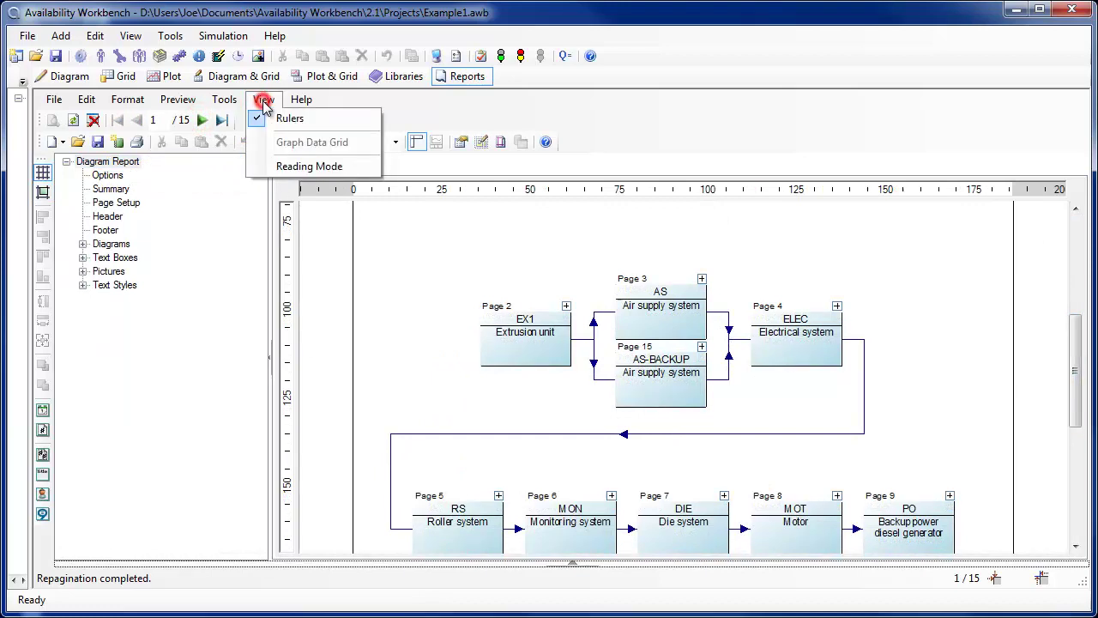
{"action": "left_click", "coordinate": [252, 169]}
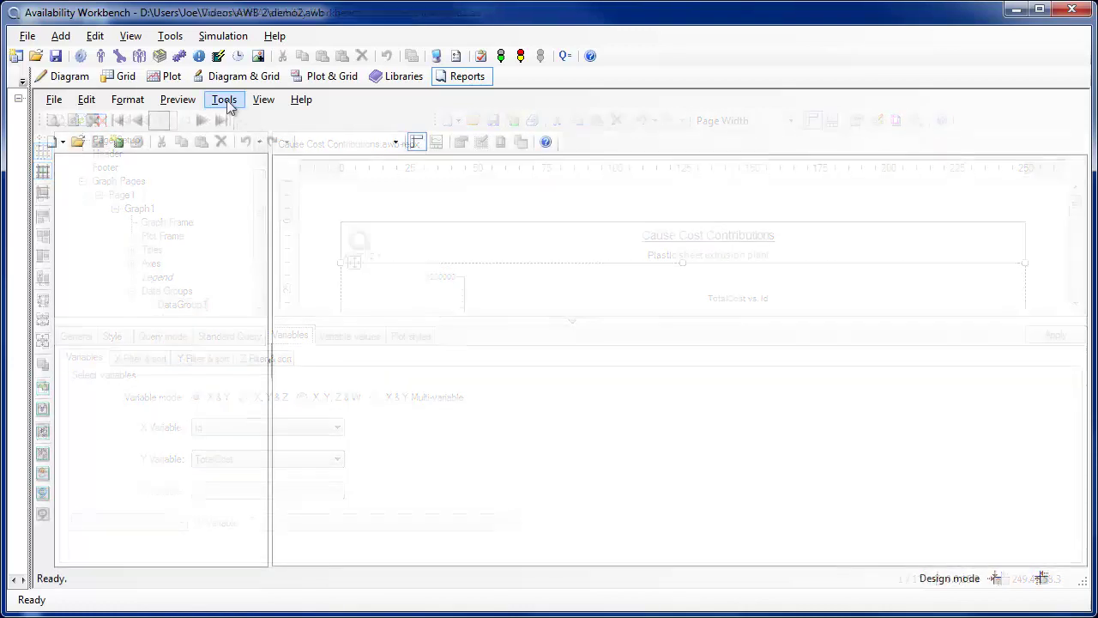
- From Tools > User Queries, open the Block failure models query in the SQL wizard
{"action": "left_click", "coordinate": [224, 99]}
{"action": "left_click", "coordinate": [212, 162]}
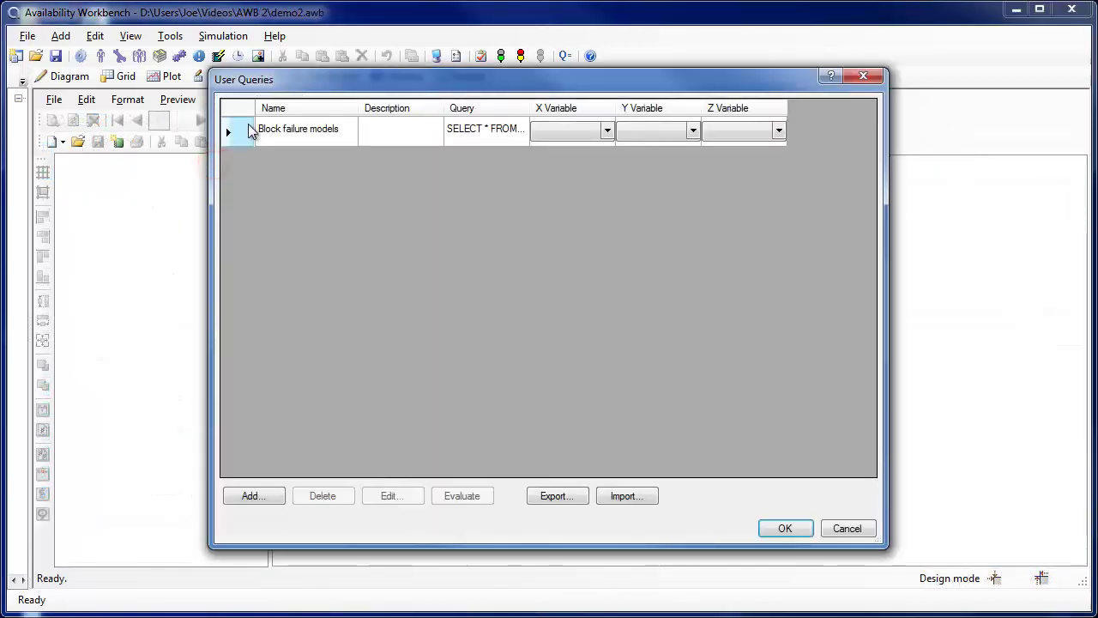
{"action": "left_click", "coordinate": [251, 130]}
{"action": "left_click", "coordinate": [388, 495]}
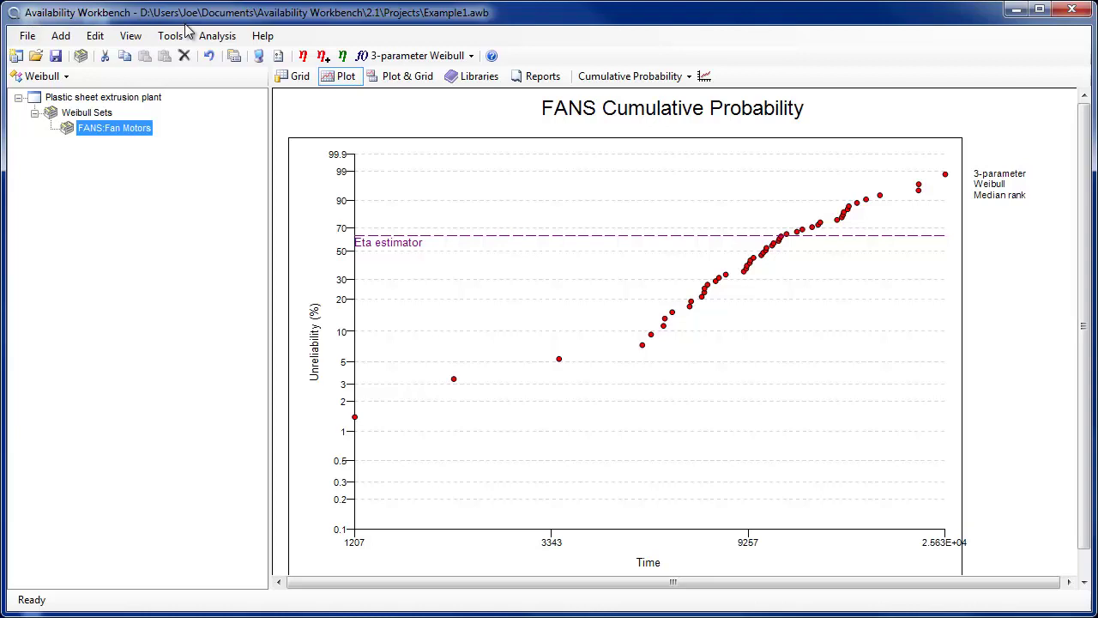
- Auto-select a distribution for FANS:Fan Motors, adding the 3-parameter Weibull fit lines and parameters
{"action": "left_click", "coordinate": [214, 36]}
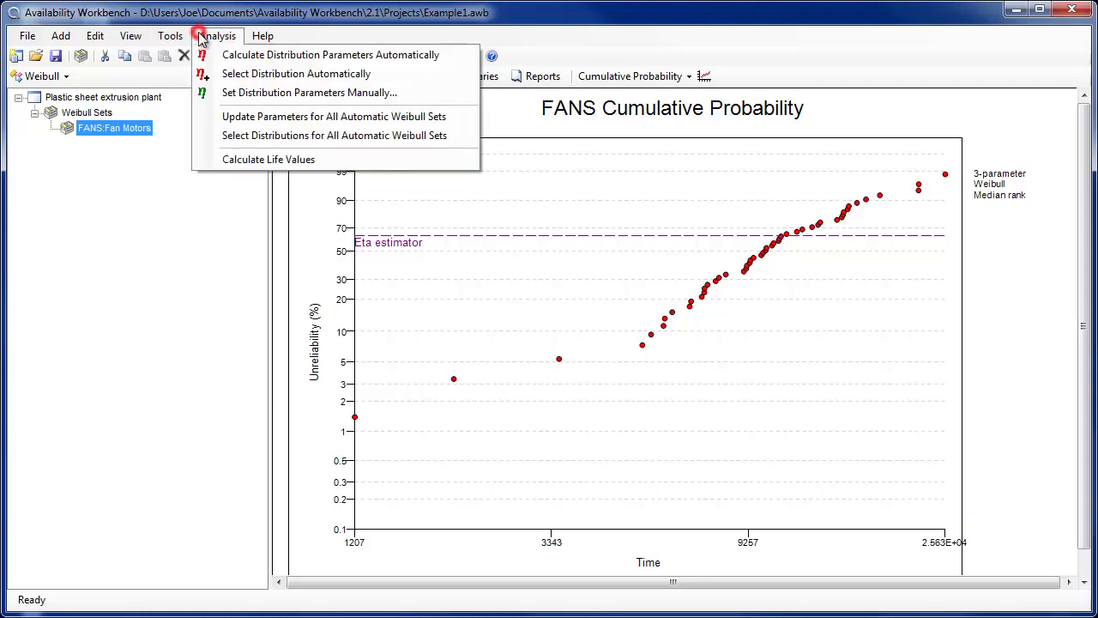
{"action": "left_click", "coordinate": [199, 76]}
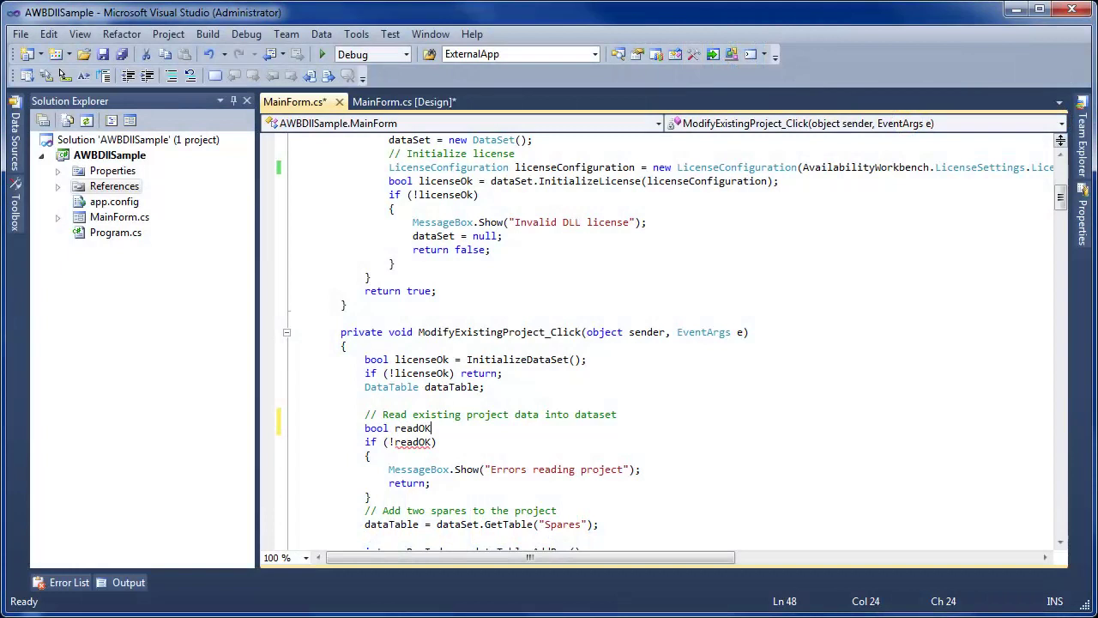
- Type dataSet.EnterpriseCheckout(this, "AWBDLLExample.awb"); as the value assigned to readOK
{"action": "type", "text": "dataSet.enterprisec"}
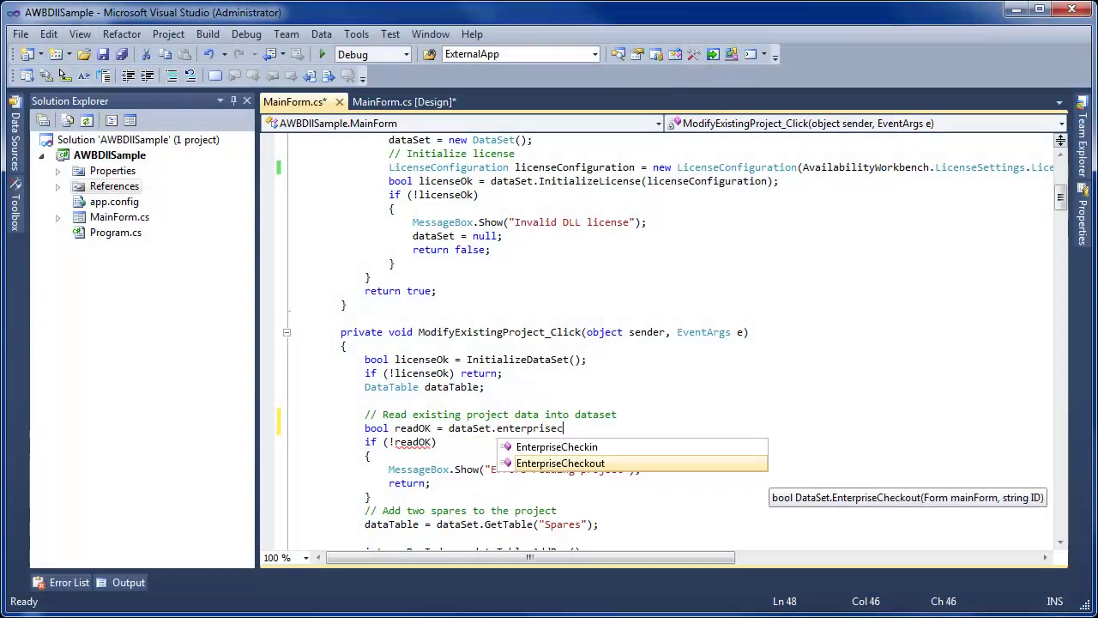
{"action": "type", "text": "heckout(this, \"AWBDLLExample.awb\");"}
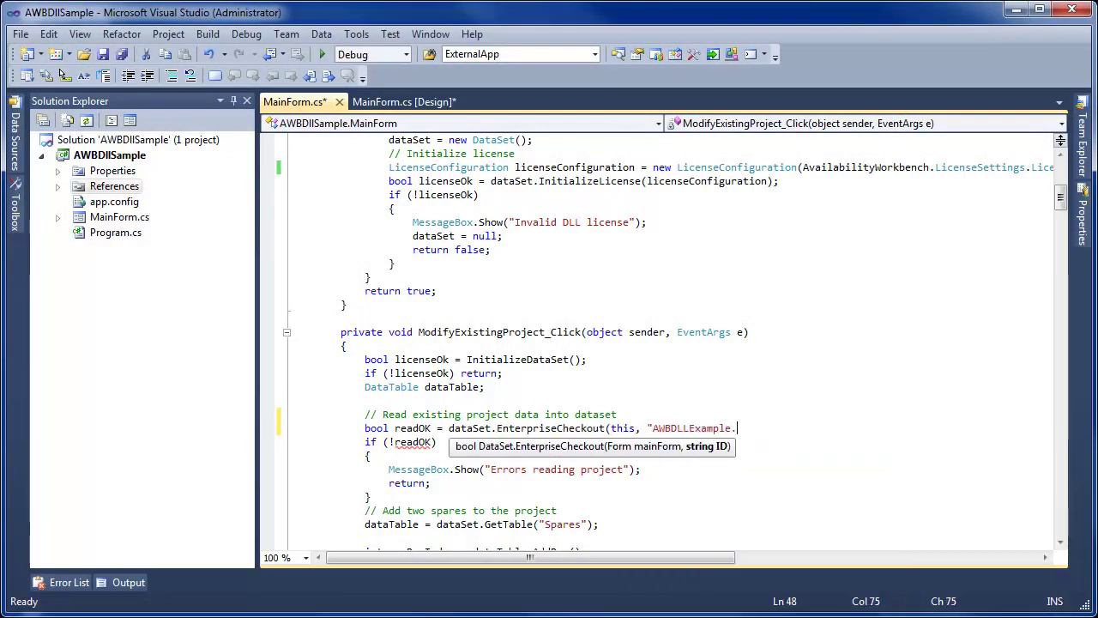